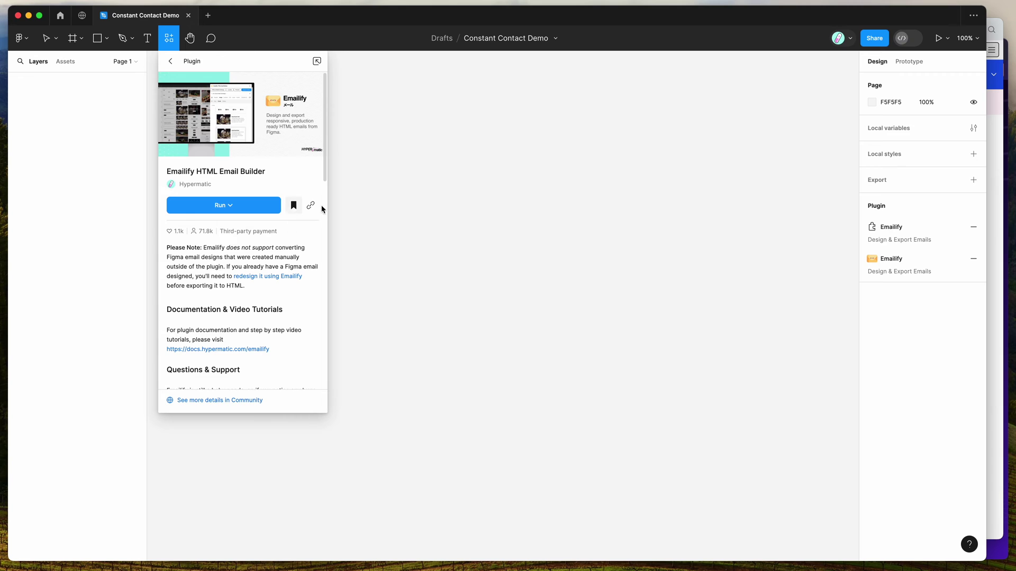
Launch the Emailify HTML Email Builder from Saved plugins and name the new email 'Template Example'
{"action": "left_click", "coordinate": [392, 152]}
{"action": "right_click", "coordinate": [392, 152]}
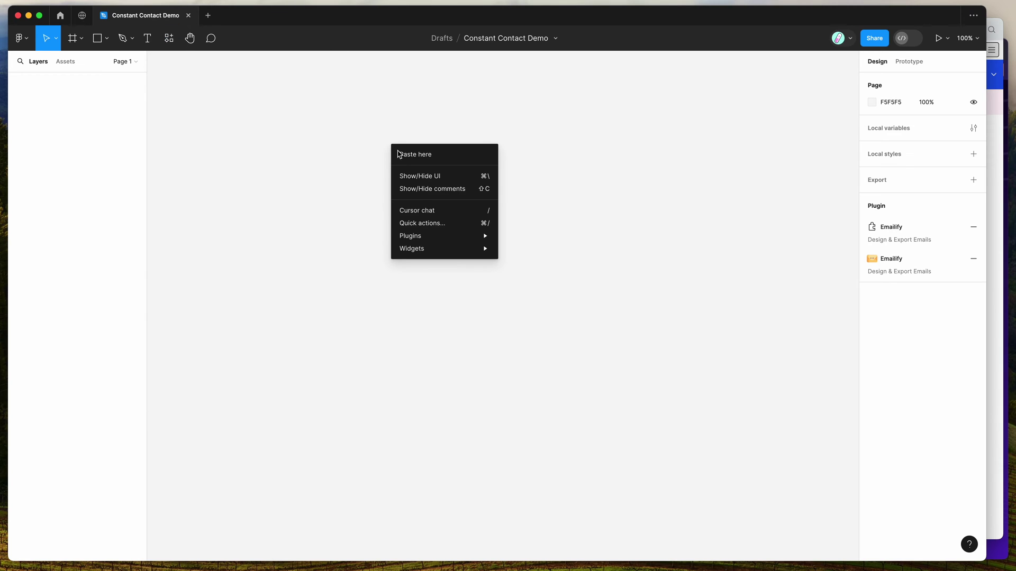
{"action": "mouse_move", "coordinate": [426, 236]}
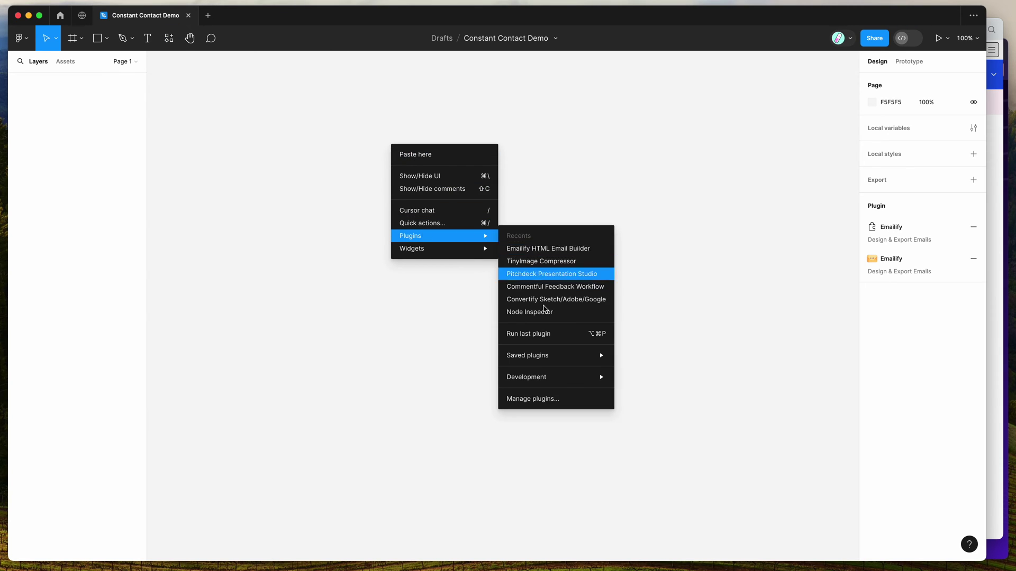
{"action": "mouse_move", "coordinate": [545, 356]}
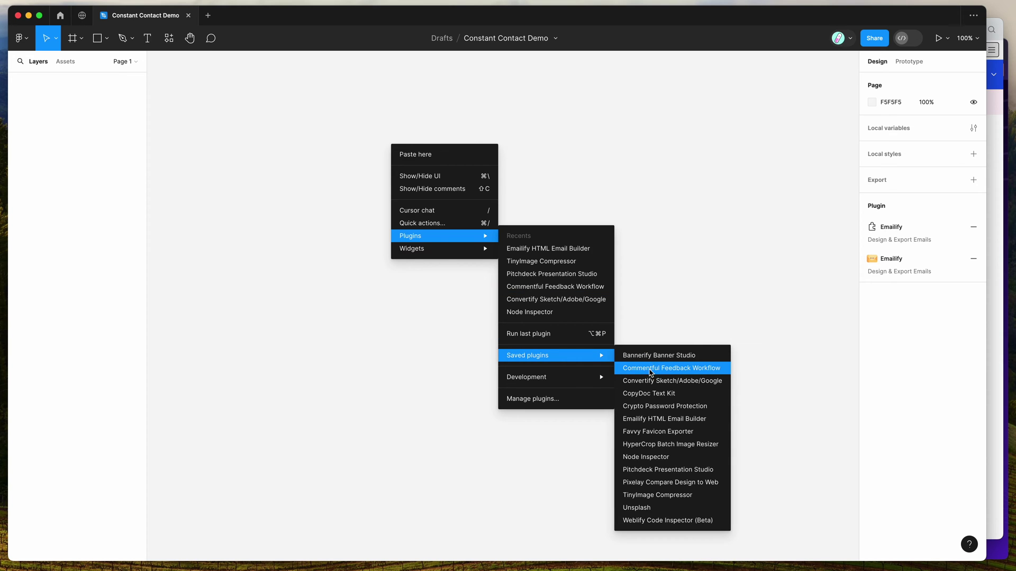
{"action": "left_click", "coordinate": [647, 422]}
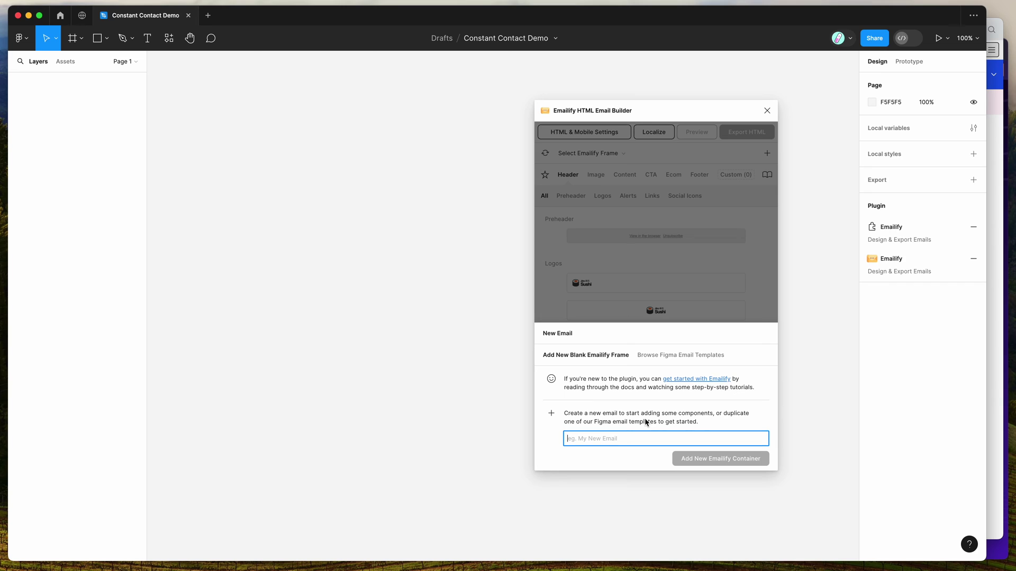
{"action": "left_click", "coordinate": [635, 421]}
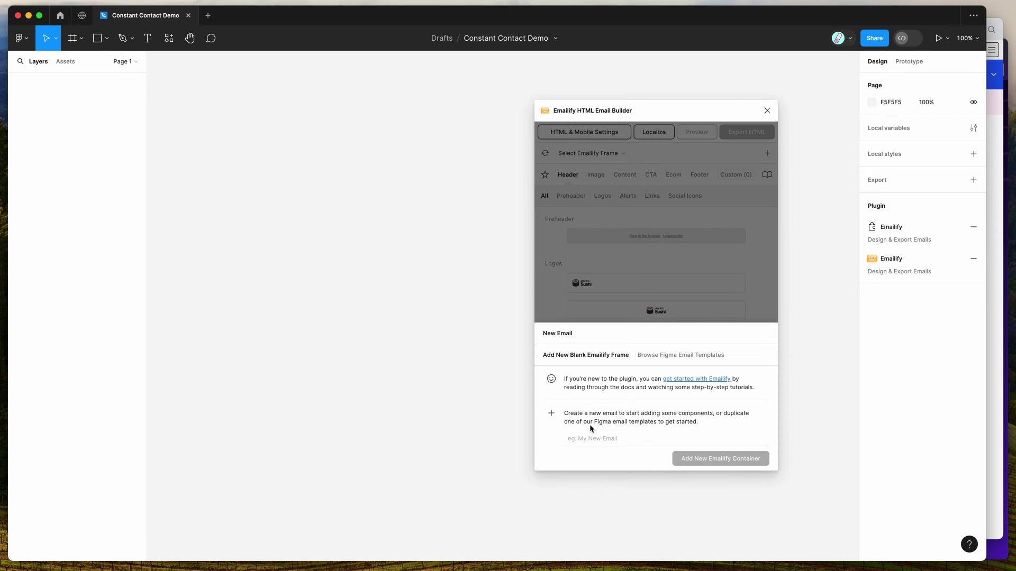
{"action": "left_click", "coordinate": [594, 437]}
{"action": "left_click", "coordinate": [594, 437]}
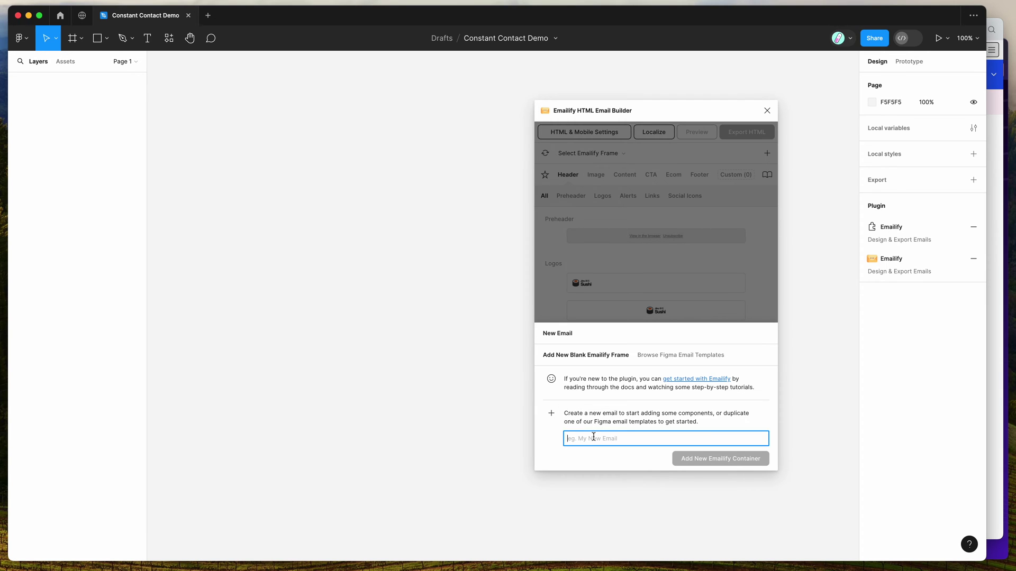
{"action": "type", "text": "Template Example"}
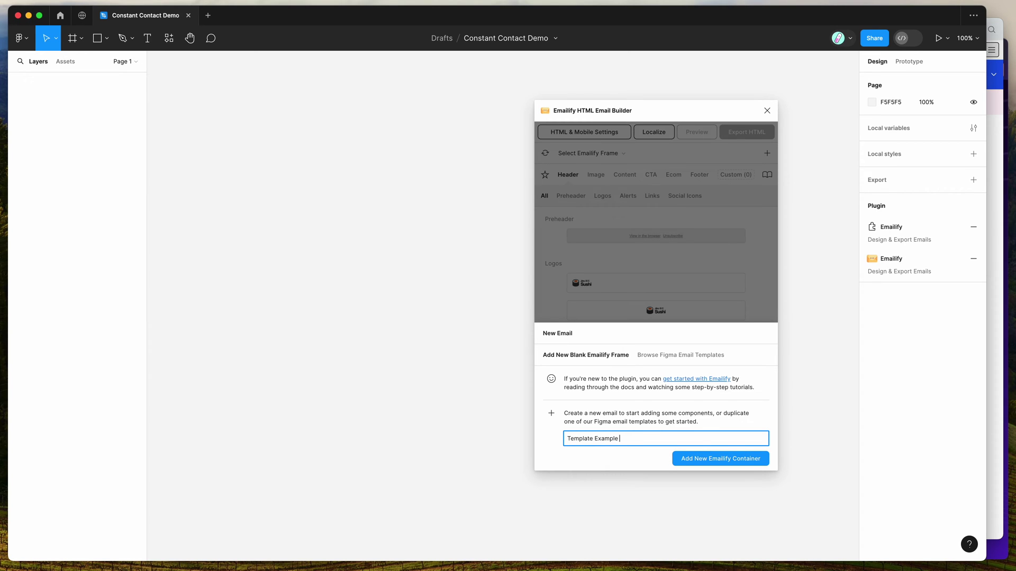
Create the Template Example email container and add the centred logo header block
{"action": "left_click", "coordinate": [744, 460]}
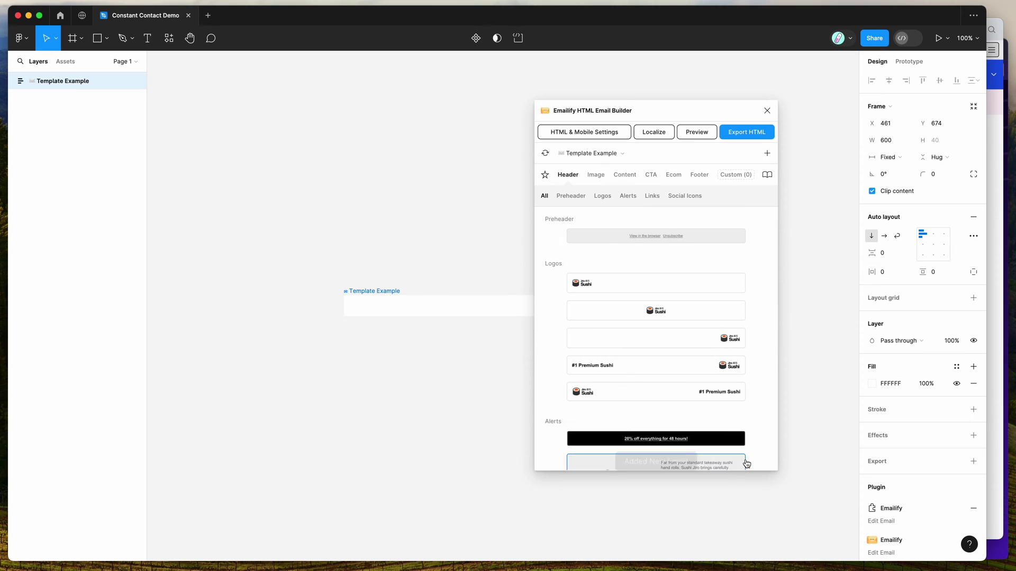
{"action": "left_click_drag", "start_coordinate": [644, 109], "coordinate": [712, 109]}
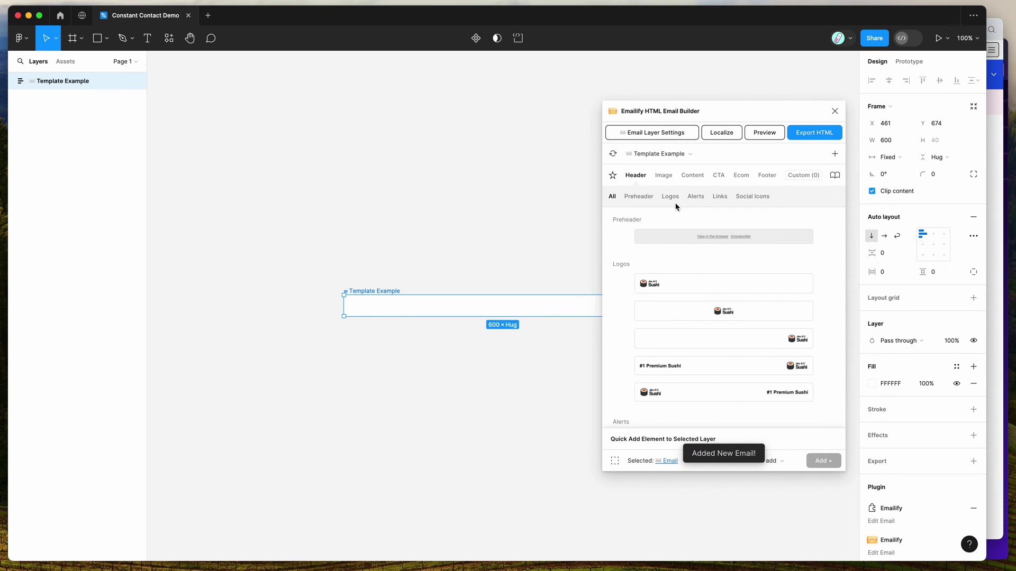
{"action": "left_click", "coordinate": [717, 313]}
{"action": "left_click", "coordinate": [526, 232]}
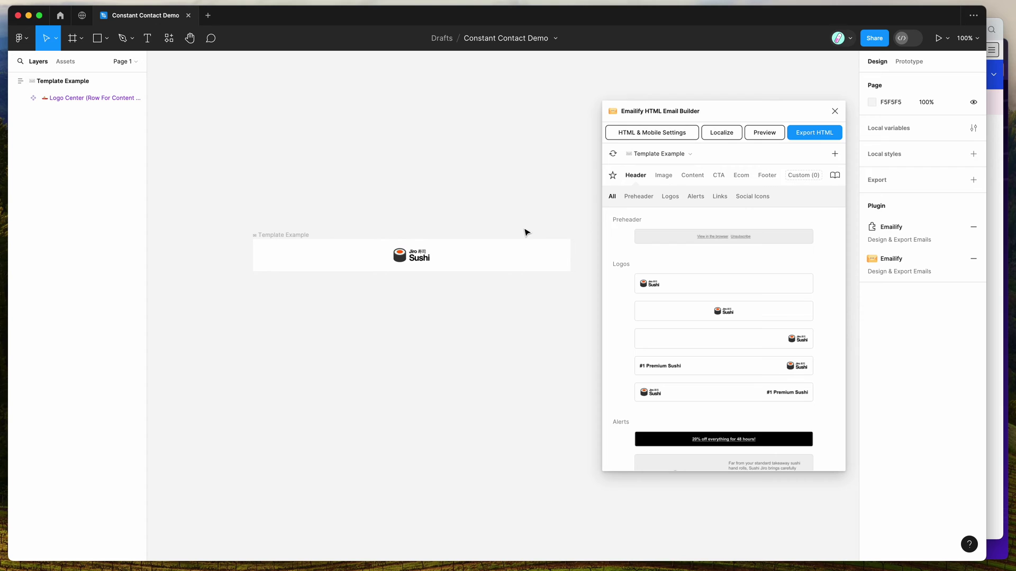
Add the Heading With Paragraph block from the Content library
{"action": "scroll", "coordinate": [525, 232], "scroll_direction": "right", "scroll_amount": 2}
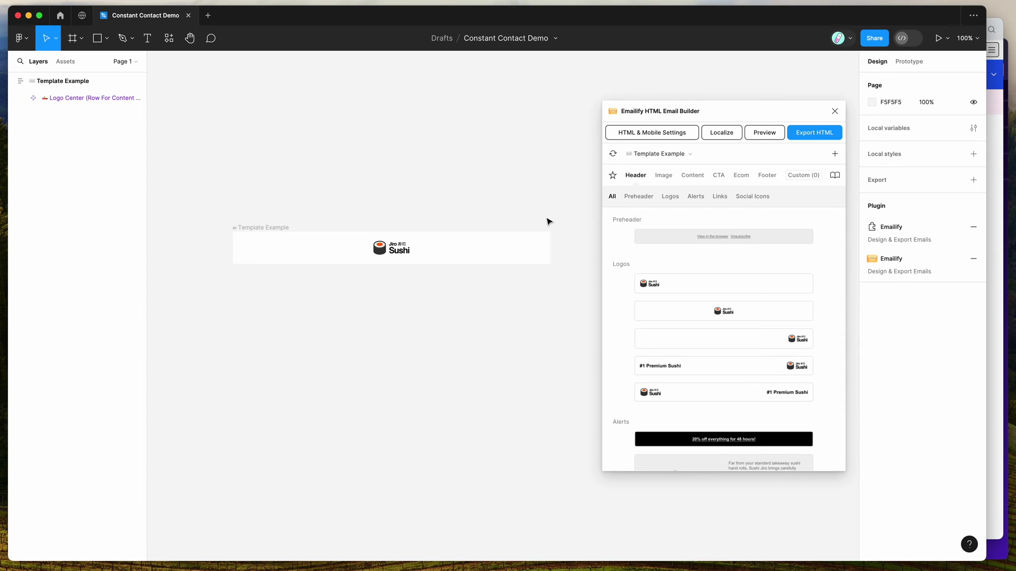
{"action": "left_click_drag", "start_coordinate": [709, 117], "coordinate": [710, 116]}
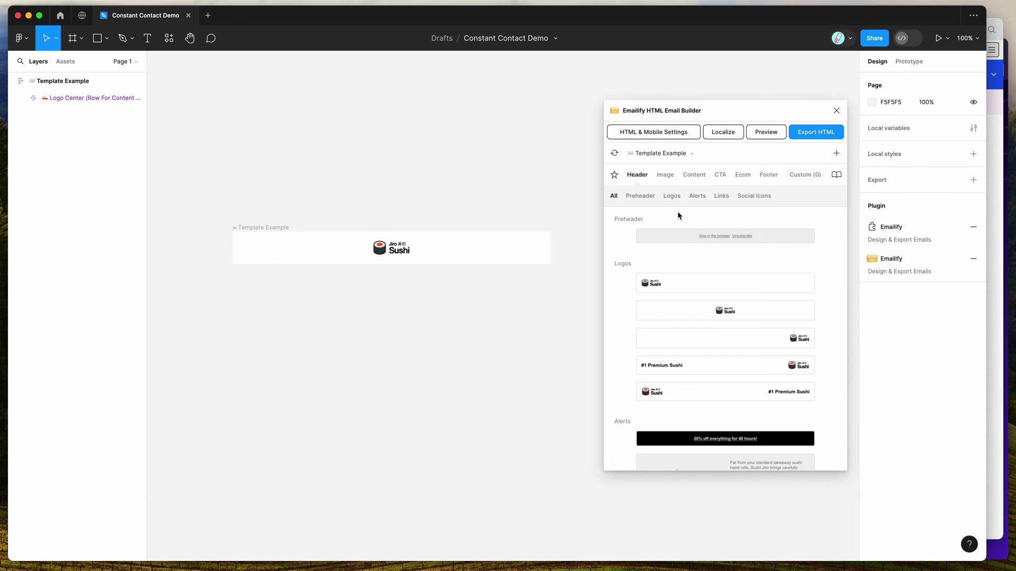
{"action": "left_click", "coordinate": [693, 175]}
{"action": "scroll", "coordinate": [709, 277], "scroll_direction": "down", "scroll_amount": 2}
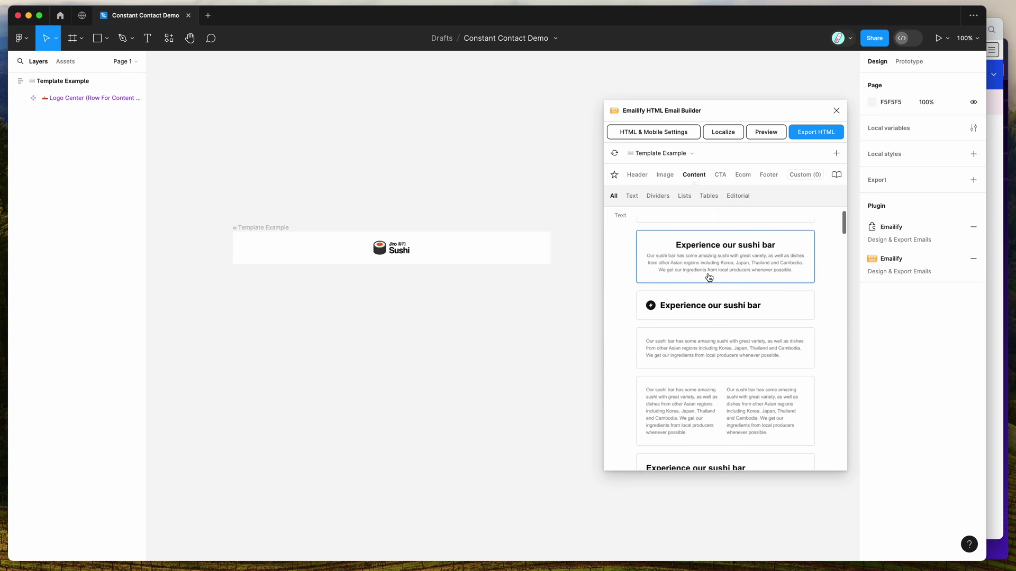
{"action": "left_click", "coordinate": [724, 265]}
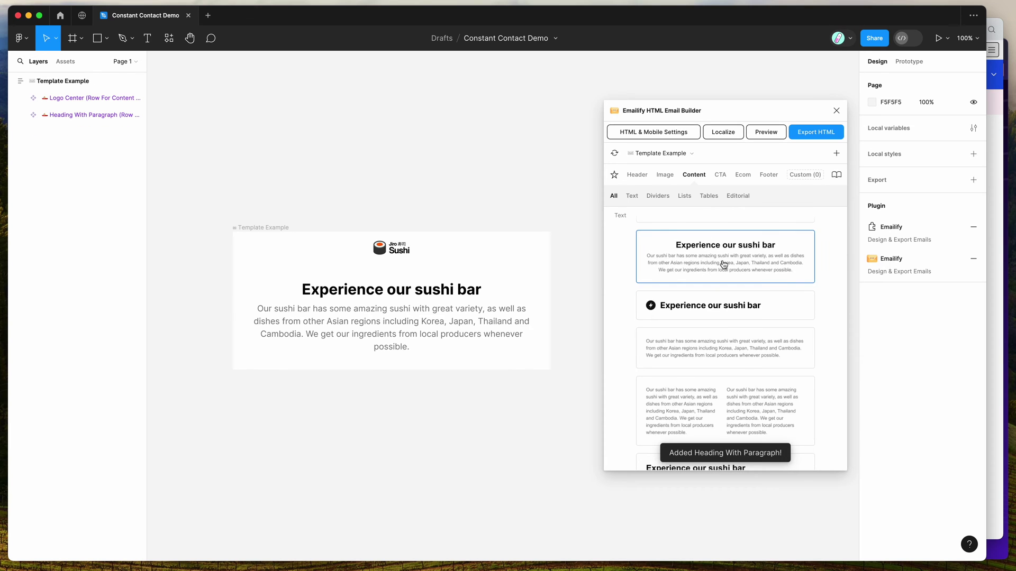
Add the Welcome to Jiro CTA hero and move it above the heading section
{"action": "left_click", "coordinate": [721, 175]}
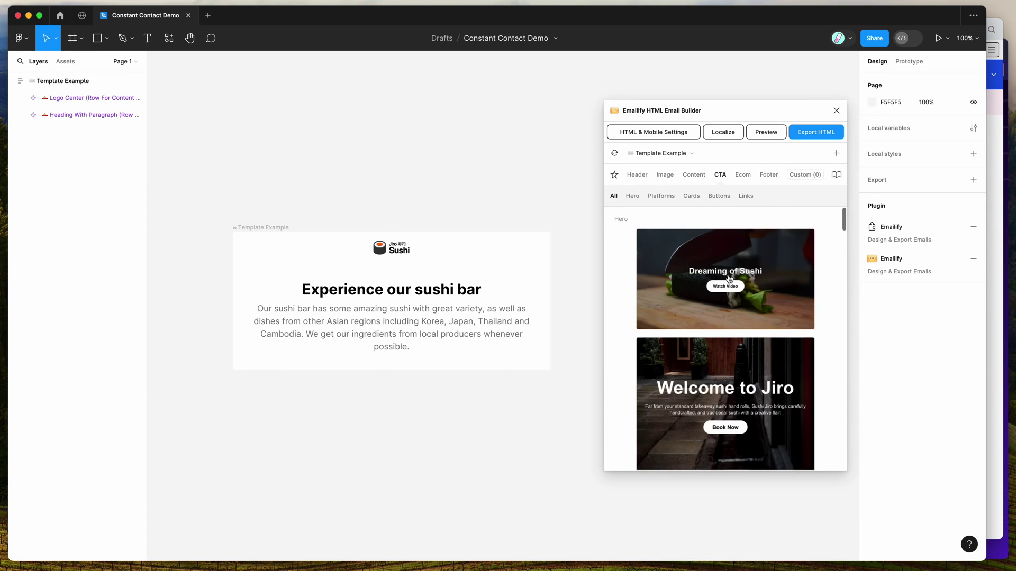
{"action": "left_click", "coordinate": [725, 394]}
{"action": "left_click_drag", "start_coordinate": [512, 428], "coordinate": [501, 326]}
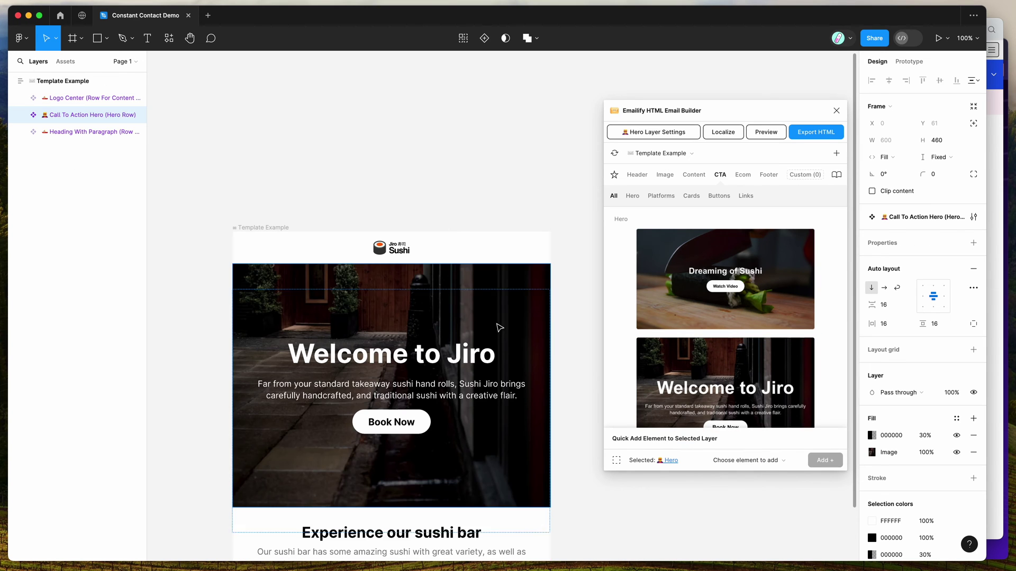
{"action": "scroll", "coordinate": [500, 326], "scroll_direction": "down", "scroll_amount": 5}
{"action": "scroll", "coordinate": [500, 325], "scroll_direction": "right", "scroll_amount": 2}
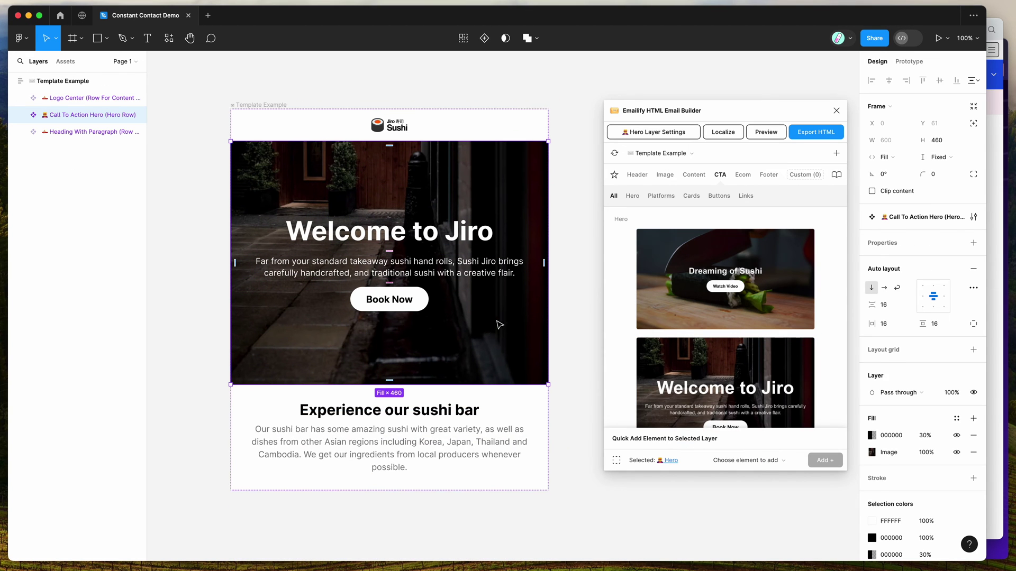
{"action": "left_click", "coordinate": [565, 315]}
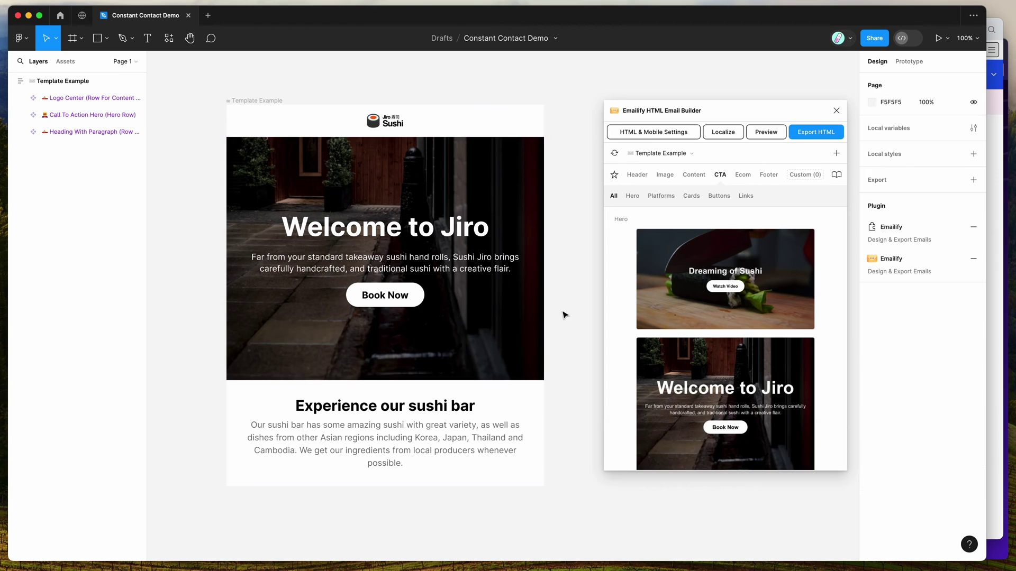
{"action": "left_click_drag", "start_coordinate": [718, 110], "coordinate": [709, 107]}
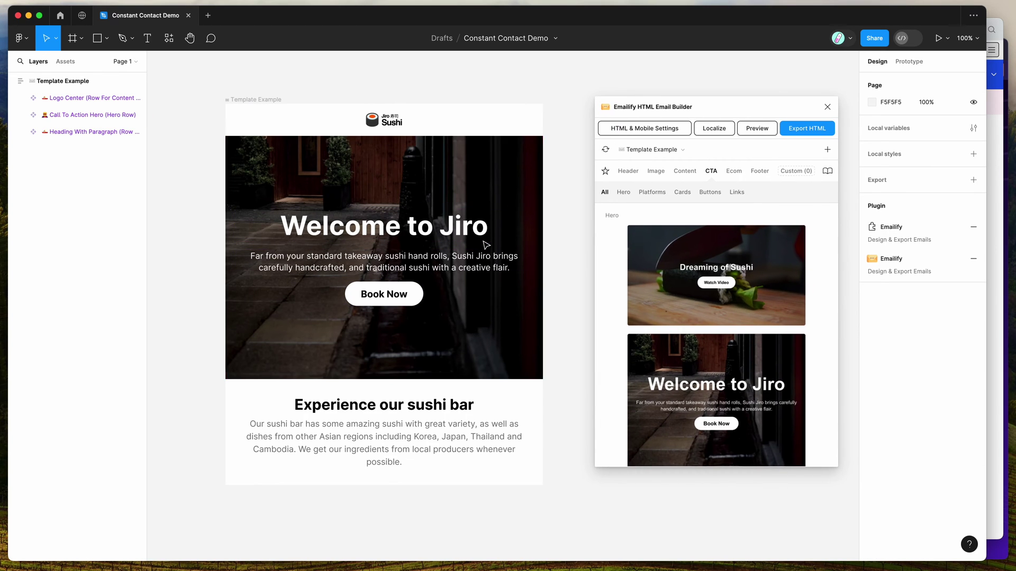
{"action": "scroll", "coordinate": [548, 235], "scroll_direction": "right", "scroll_amount": 2}
{"action": "left_click", "coordinate": [377, 168]}
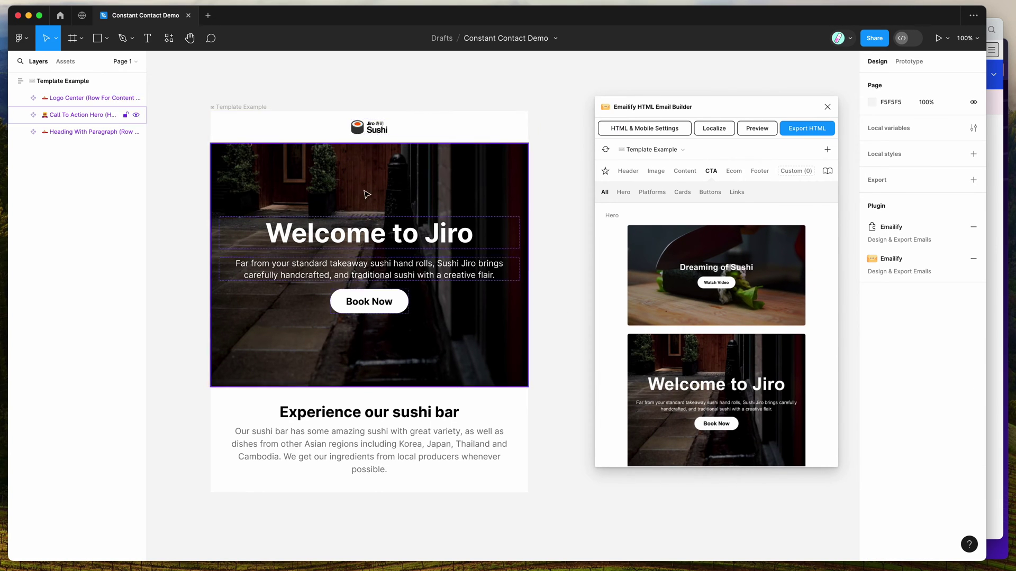
{"action": "left_click", "coordinate": [547, 228]}
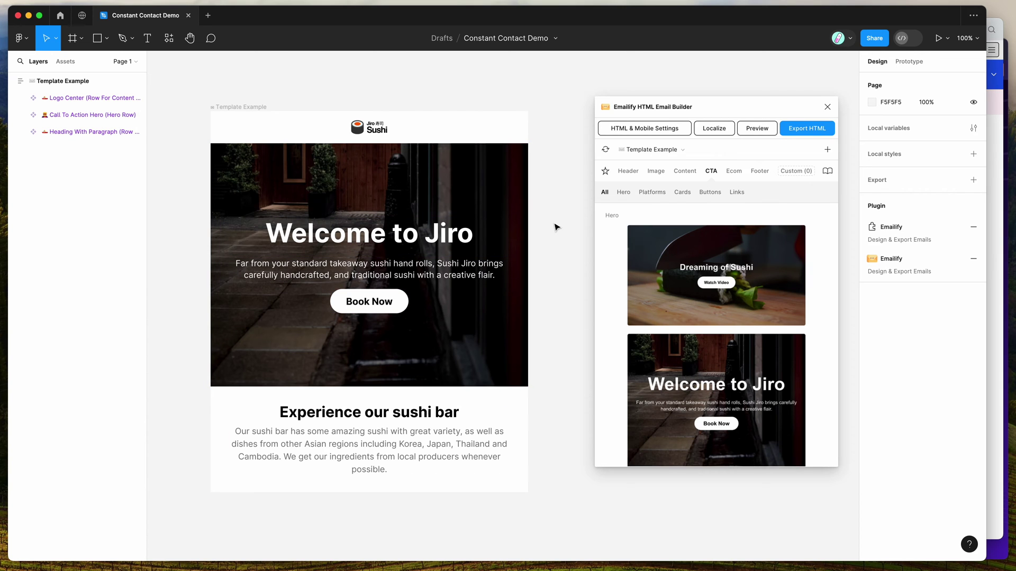
Add the Constant Contact footer block from the Footer library to the email
{"action": "left_click", "coordinate": [758, 174]}
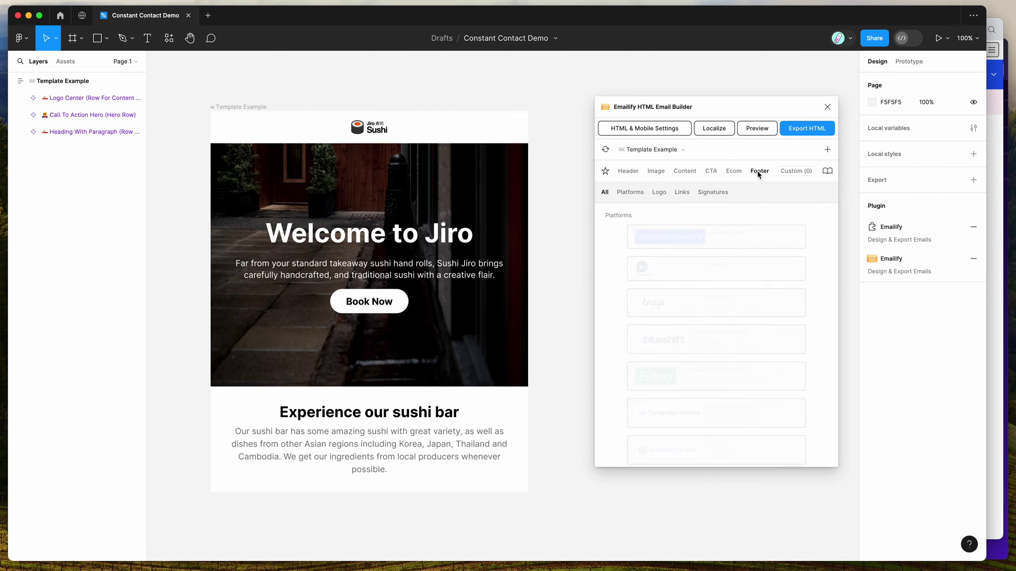
{"action": "scroll", "coordinate": [691, 305], "scroll_direction": "down", "scroll_amount": 2}
{"action": "scroll", "coordinate": [690, 306], "scroll_direction": "down", "scroll_amount": 1}
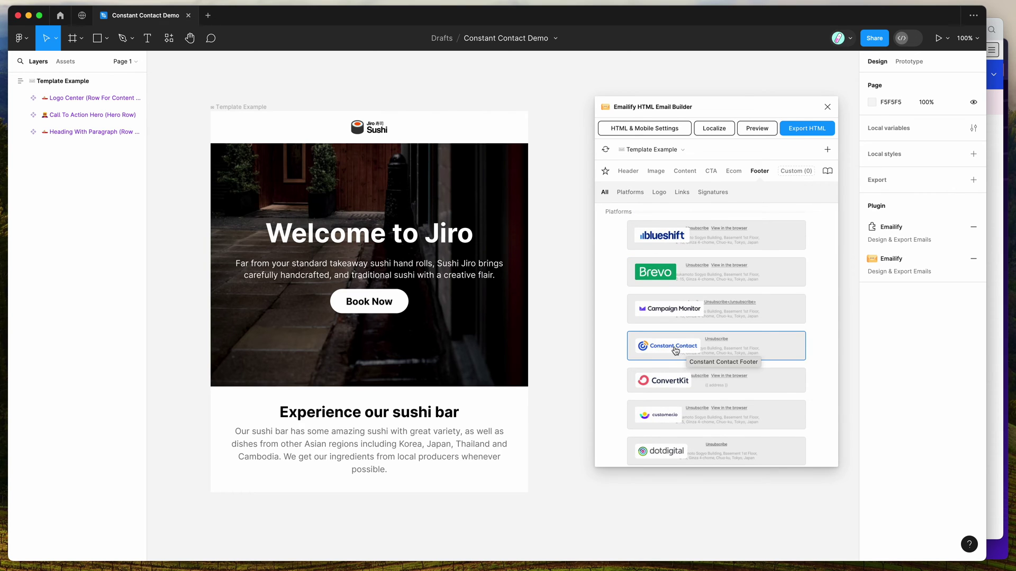
{"action": "left_click", "coordinate": [676, 351]}
{"action": "scroll", "coordinate": [549, 370], "scroll_direction": "down", "scroll_amount": 3}
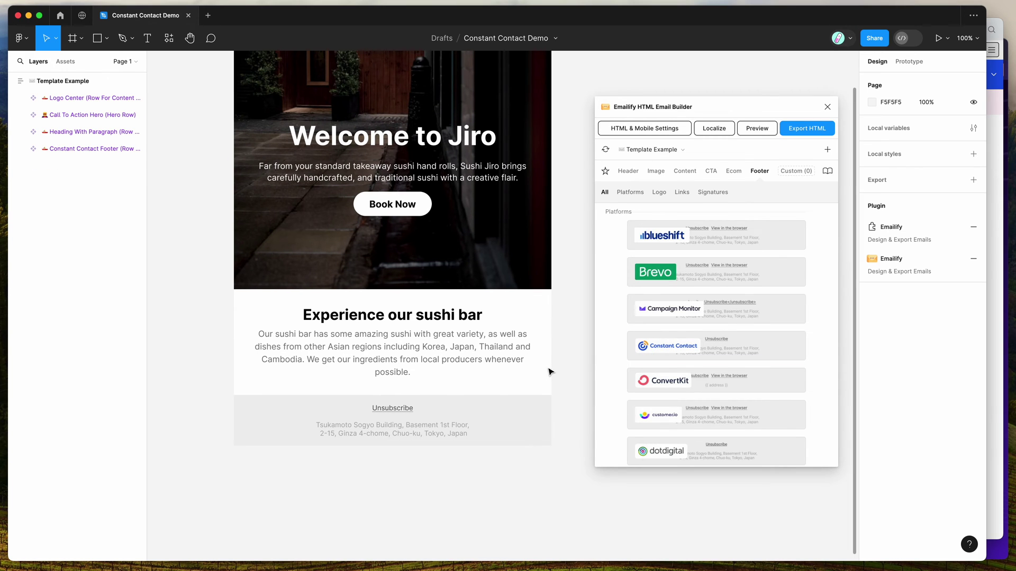
Select the footer's Unsubscribe link layer and open its link settings
{"action": "left_click", "coordinate": [465, 431]}
{"action": "scroll", "coordinate": [465, 434], "scroll_direction": "right", "scroll_amount": 1}
{"action": "double_click", "coordinate": [358, 422]}
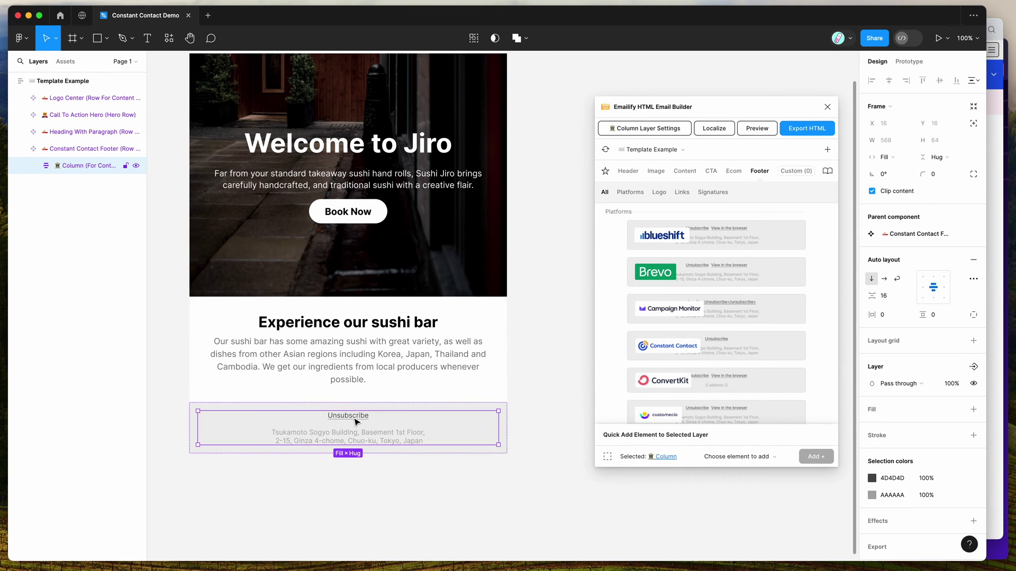
{"action": "double_click", "coordinate": [345, 420]}
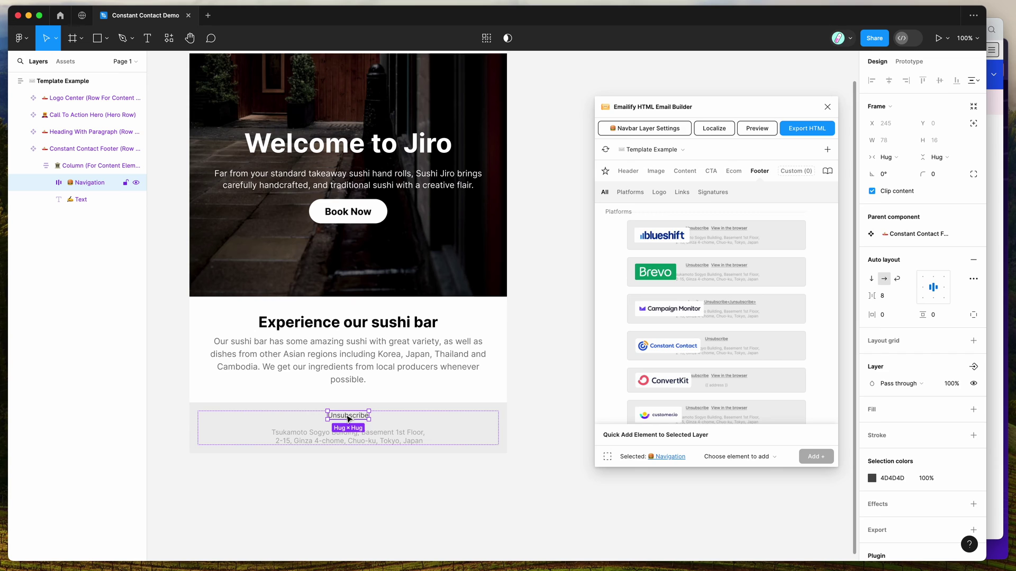
{"action": "double_click", "coordinate": [348, 419]}
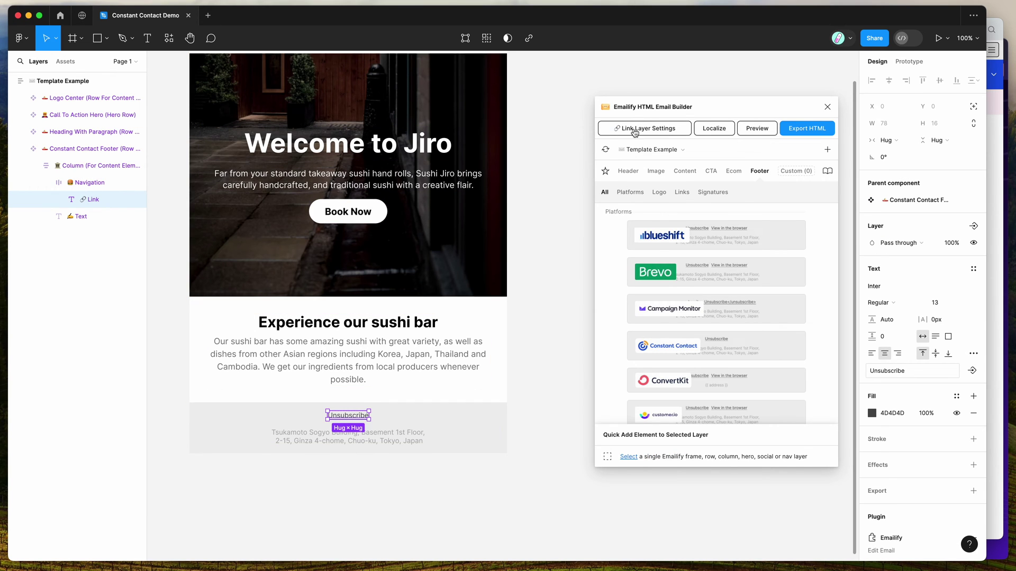
{"action": "left_click", "coordinate": [634, 130]}
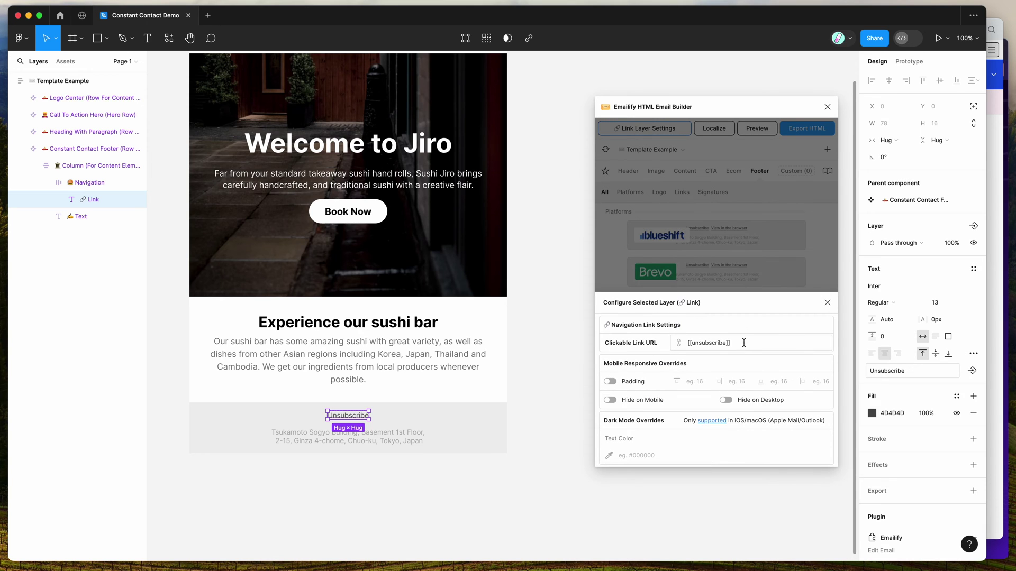
{"action": "left_click_drag", "start_coordinate": [744, 343], "coordinate": [686, 344]}
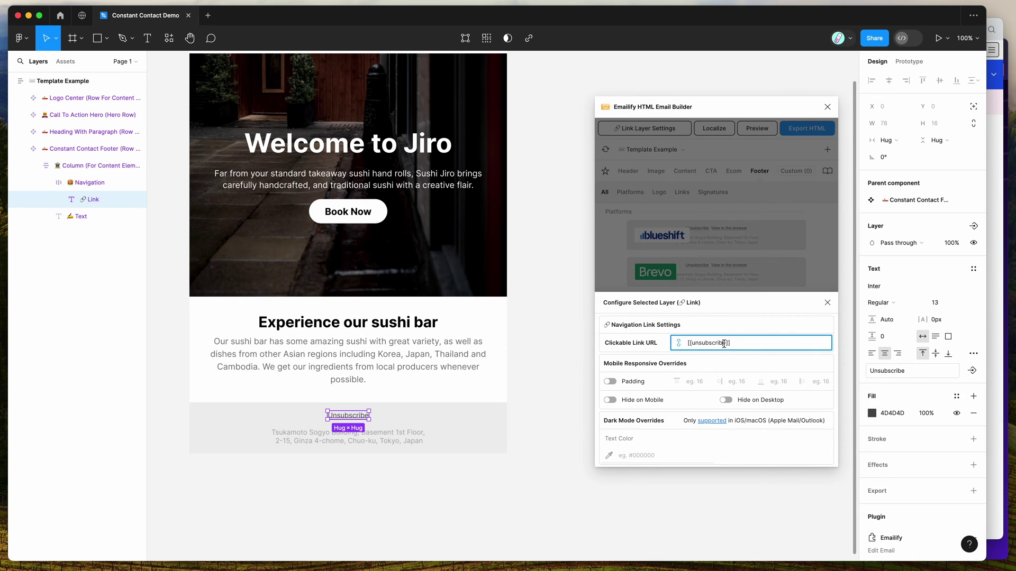
{"action": "left_click_drag", "start_coordinate": [758, 343], "coordinate": [679, 343]}
{"action": "left_click_drag", "start_coordinate": [757, 343], "coordinate": [651, 344]}
{"action": "left_click", "coordinate": [742, 343]}
{"action": "triple_click", "coordinate": [753, 344]}
{"action": "left_click", "coordinate": [754, 343]}
{"action": "left_click", "coordinate": [827, 303]}
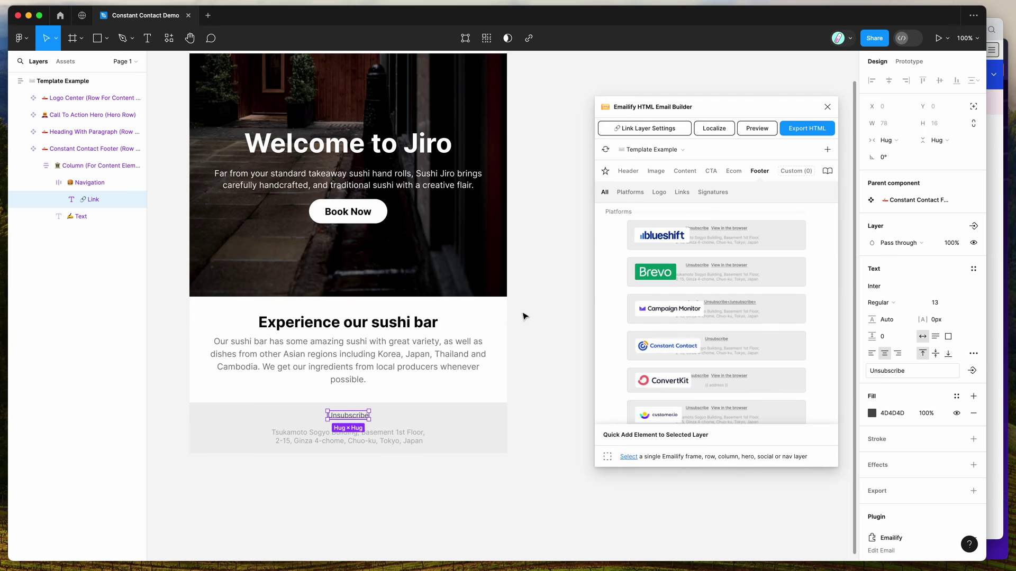
{"action": "scroll", "coordinate": [526, 312], "scroll_direction": "up", "scroll_amount": 2}
{"action": "left_click", "coordinate": [532, 310]}
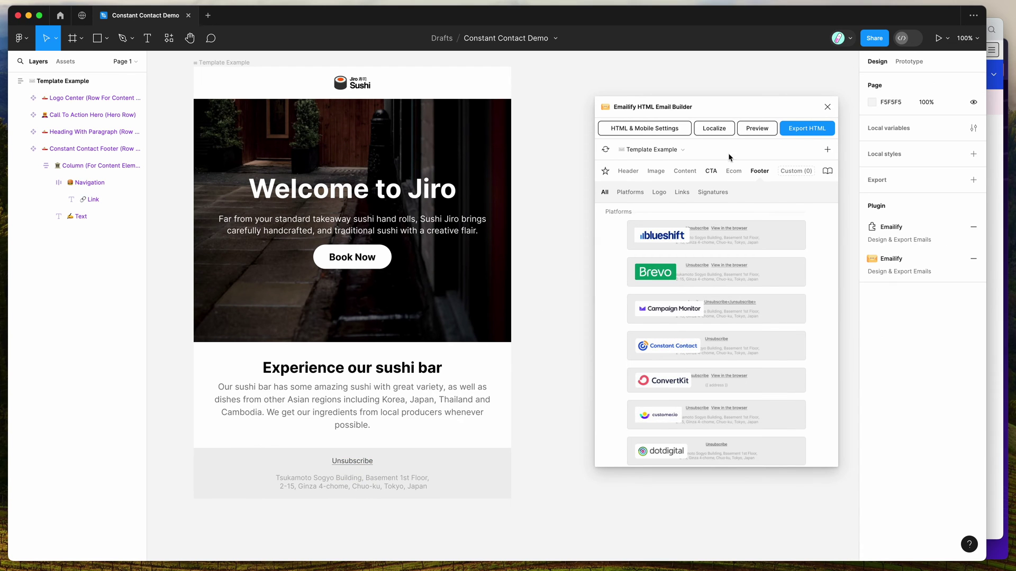
Preview the rendered email on the Phone 13 Mini device size
{"action": "left_click", "coordinate": [754, 131]}
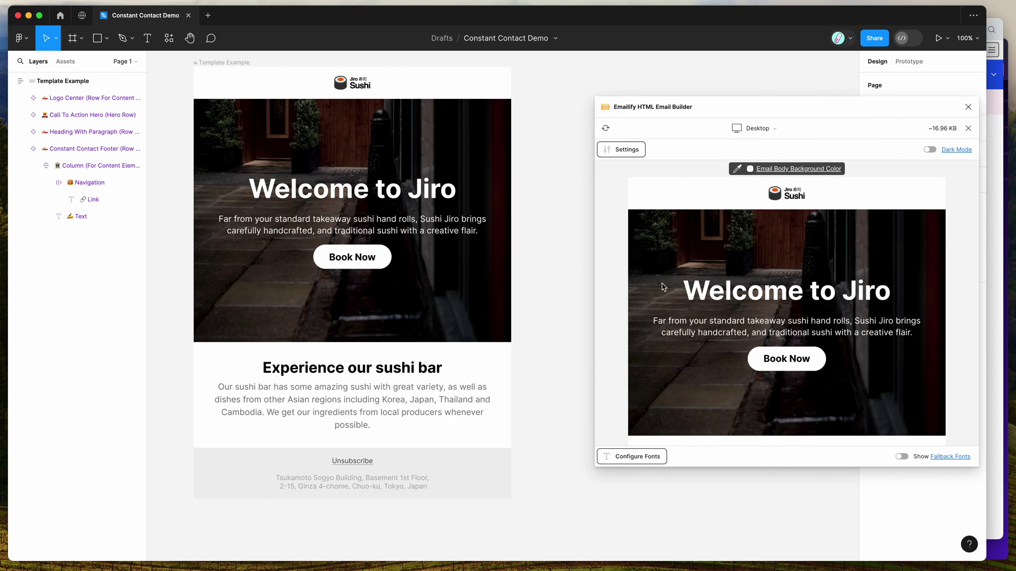
{"action": "left_click_drag", "start_coordinate": [684, 290], "coordinate": [653, 308]}
{"action": "scroll", "coordinate": [746, 315], "scroll_direction": "down", "scroll_amount": 3}
{"action": "left_click", "coordinate": [746, 314]}
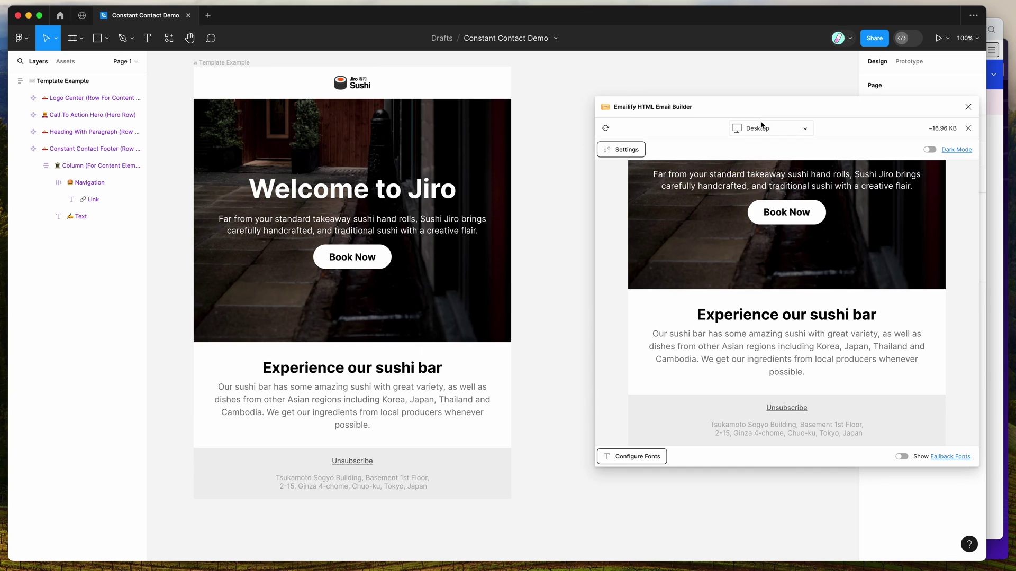
{"action": "left_click", "coordinate": [757, 128]}
{"action": "left_click", "coordinate": [768, 180]}
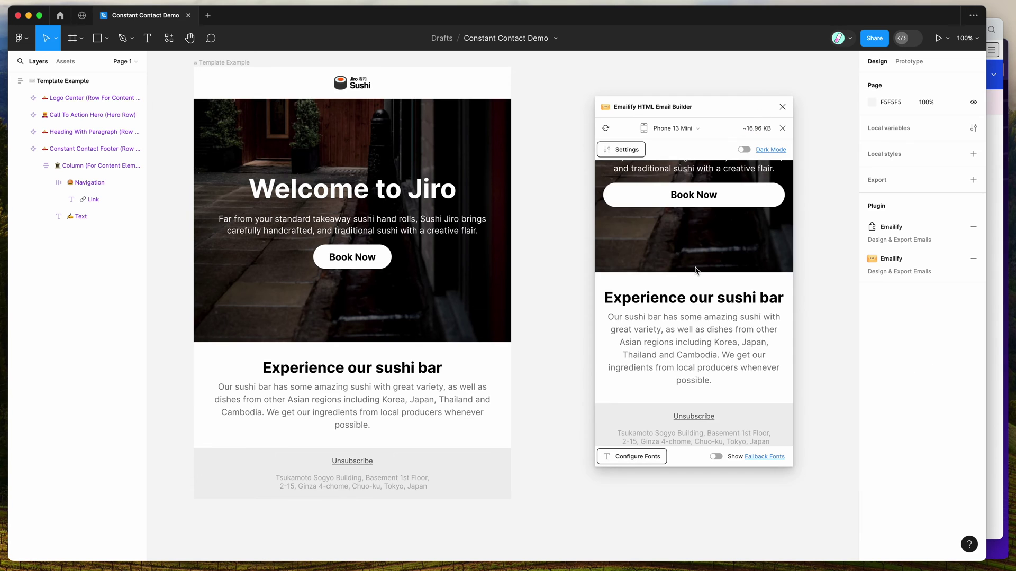
Select the Welcome to Jiro heading and show its mobile settings (font 32, line height 37)
{"action": "left_click", "coordinate": [443, 202]}
{"action": "double_click", "coordinate": [442, 199]}
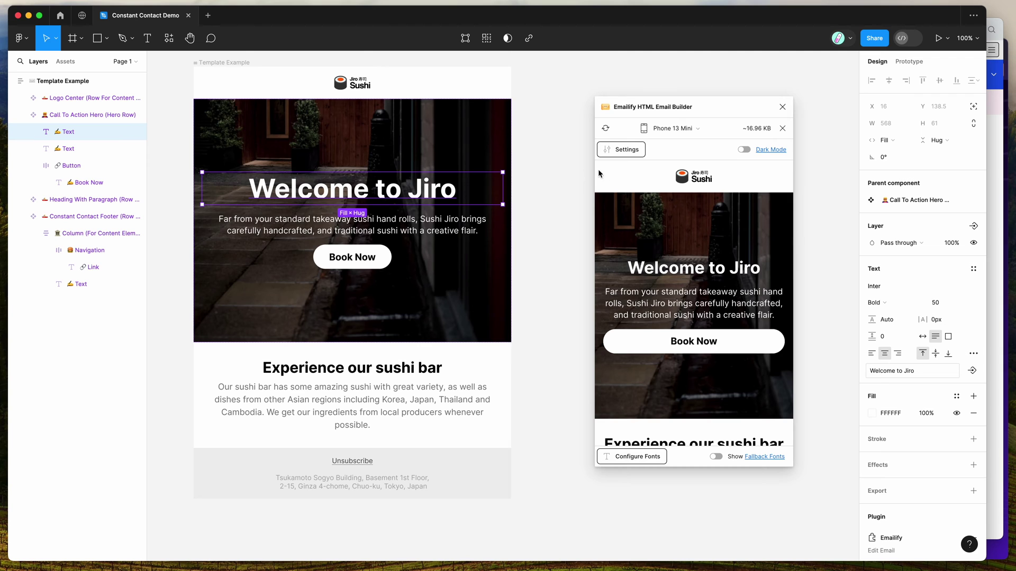
{"action": "left_click", "coordinate": [627, 150]}
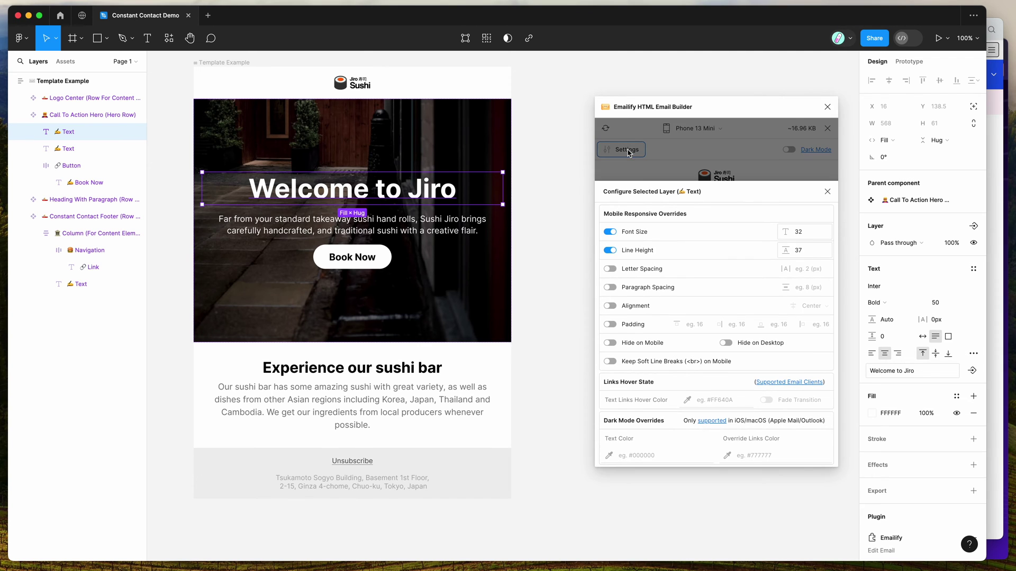
Review the hero, Book Now button link, paragraph and heading settings, then close the preview
{"action": "left_click", "coordinate": [497, 286]}
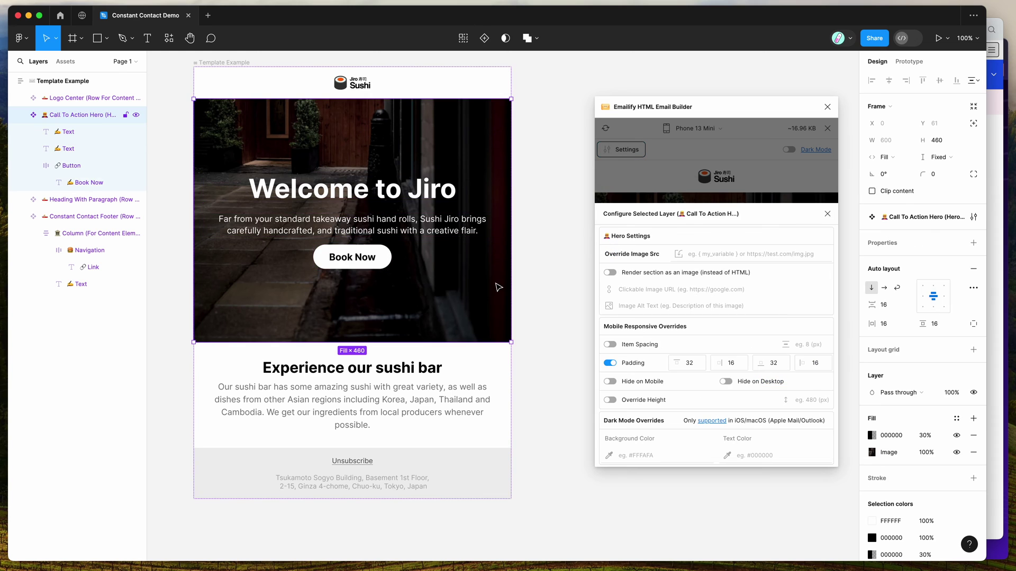
{"action": "left_click", "coordinate": [376, 263]}
{"action": "left_click", "coordinate": [705, 212]}
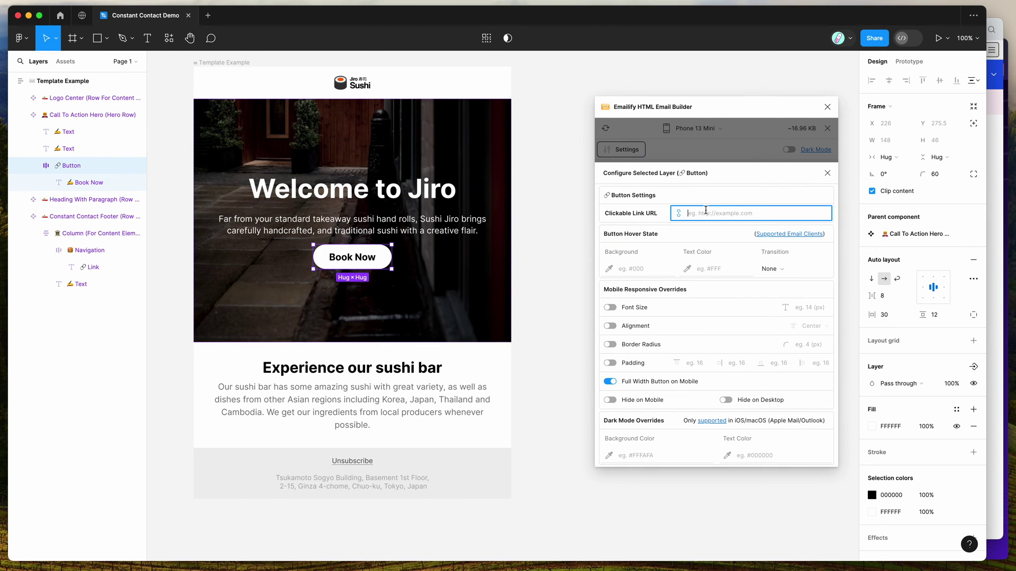
{"action": "left_click", "coordinate": [732, 187]}
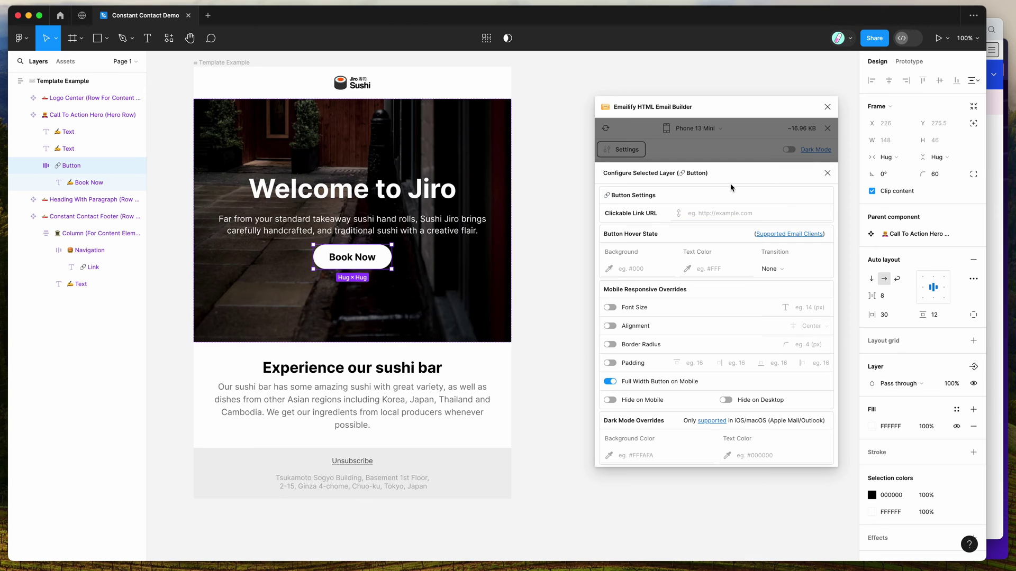
{"action": "left_click", "coordinate": [418, 229]}
{"action": "left_click", "coordinate": [424, 196]}
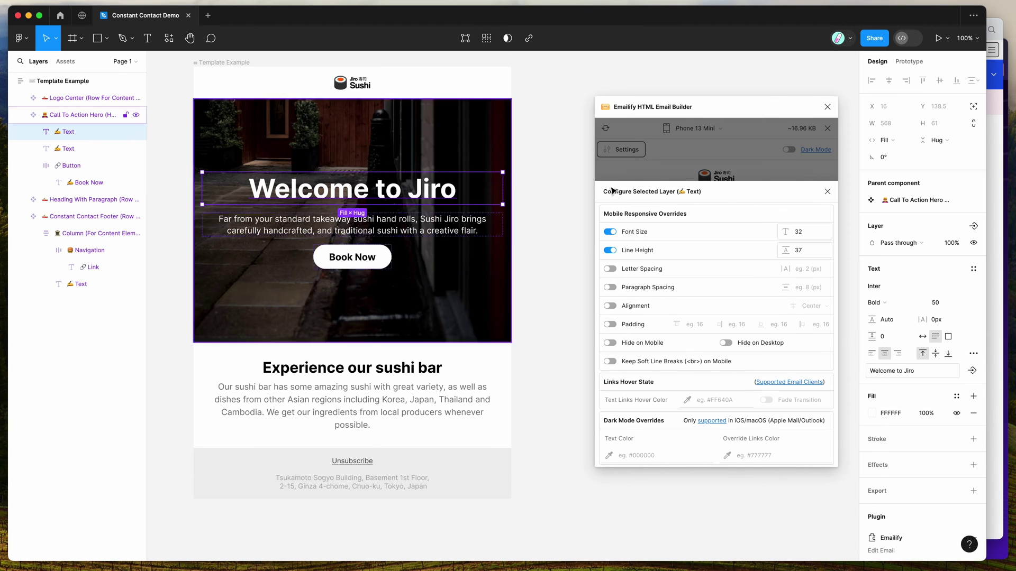
{"action": "left_click", "coordinate": [828, 192]}
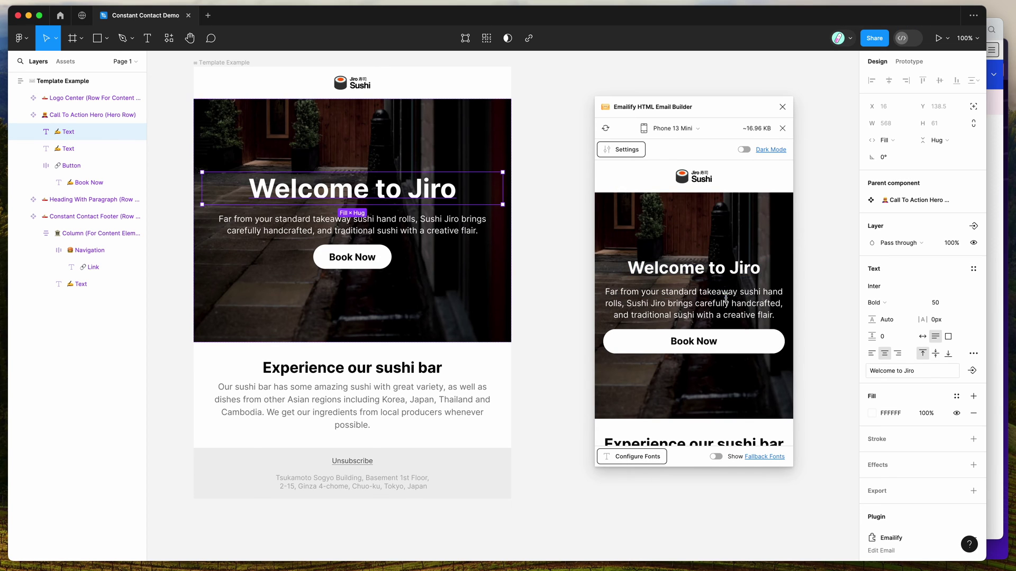
{"action": "left_click", "coordinate": [783, 129]}
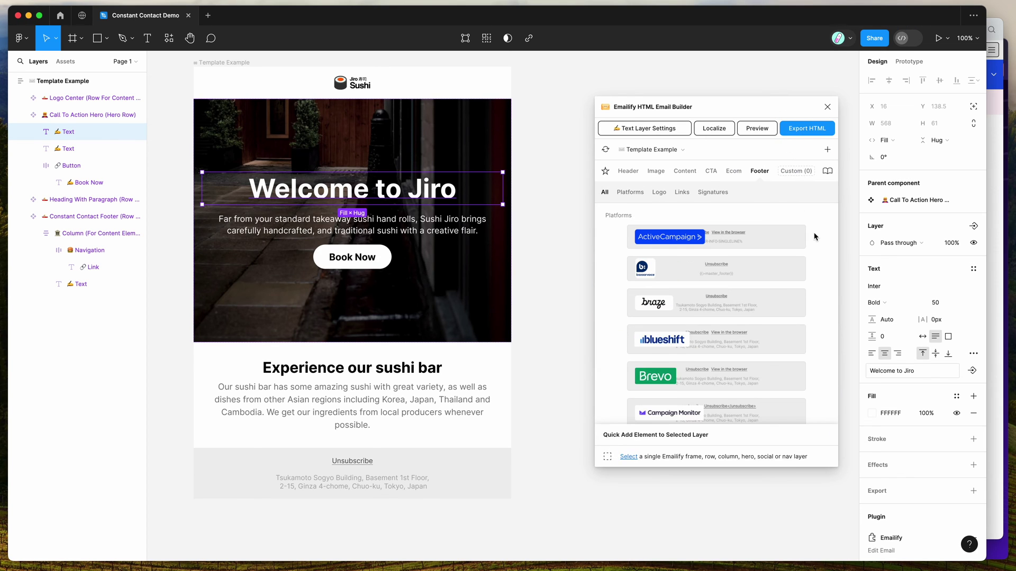
Set the HTML export format to Constant Contact
{"action": "left_click", "coordinate": [813, 129]}
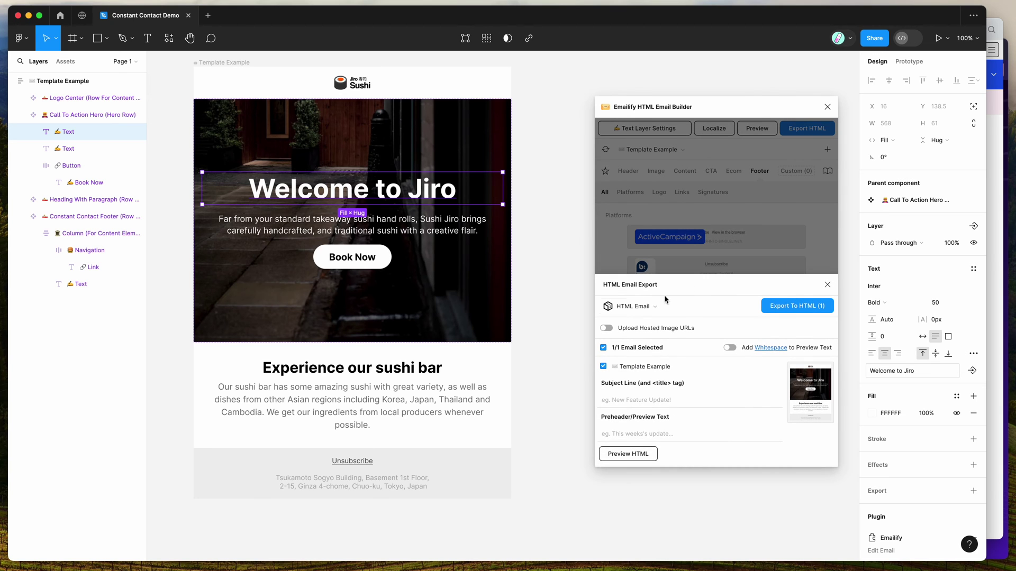
{"action": "left_click", "coordinate": [640, 309]}
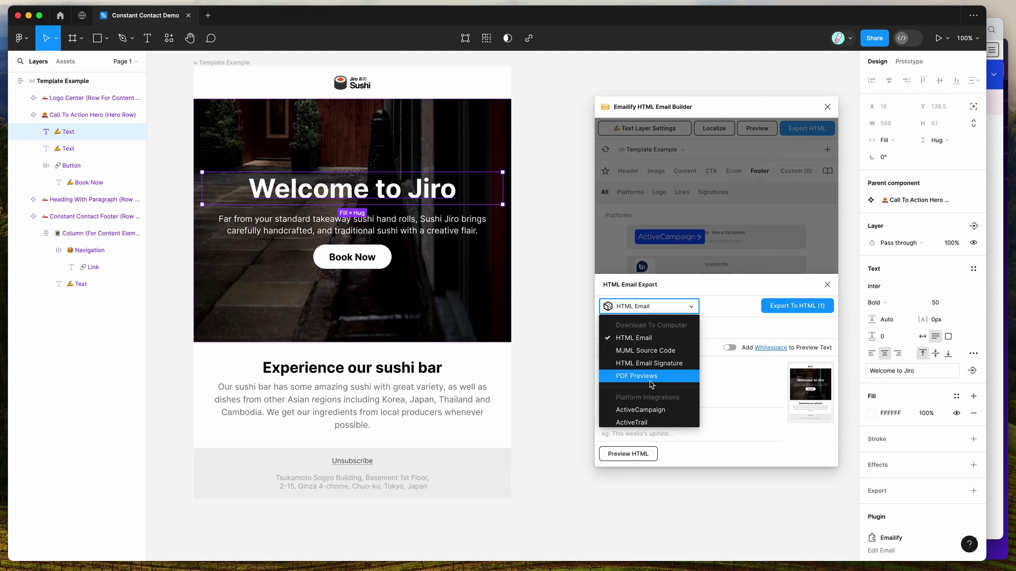
{"action": "scroll", "coordinate": [650, 381], "scroll_direction": "down", "scroll_amount": 2}
{"action": "scroll", "coordinate": [650, 383], "scroll_direction": "down", "scroll_amount": 5}
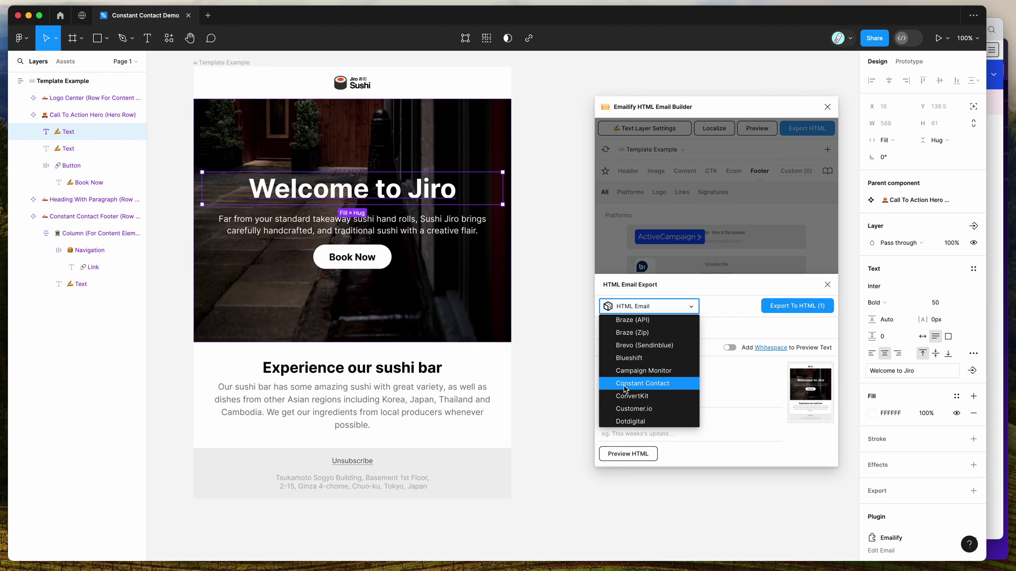
{"action": "left_click", "coordinate": [650, 388]}
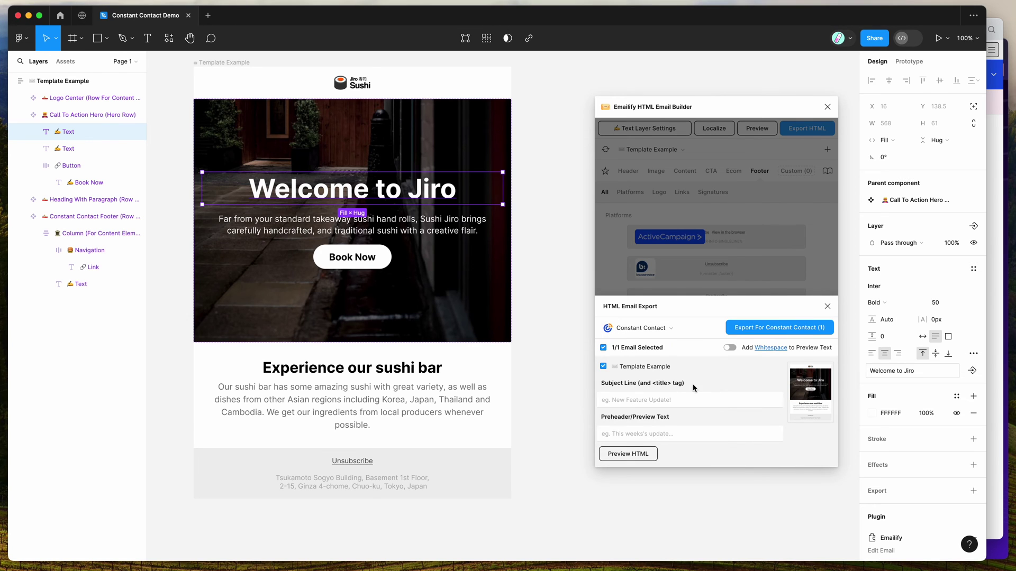
Enter subject line 'Subject here' and preheader 'Preheader' for the export
{"action": "left_click", "coordinate": [646, 405]}
{"action": "type", "text": "Subject here"}
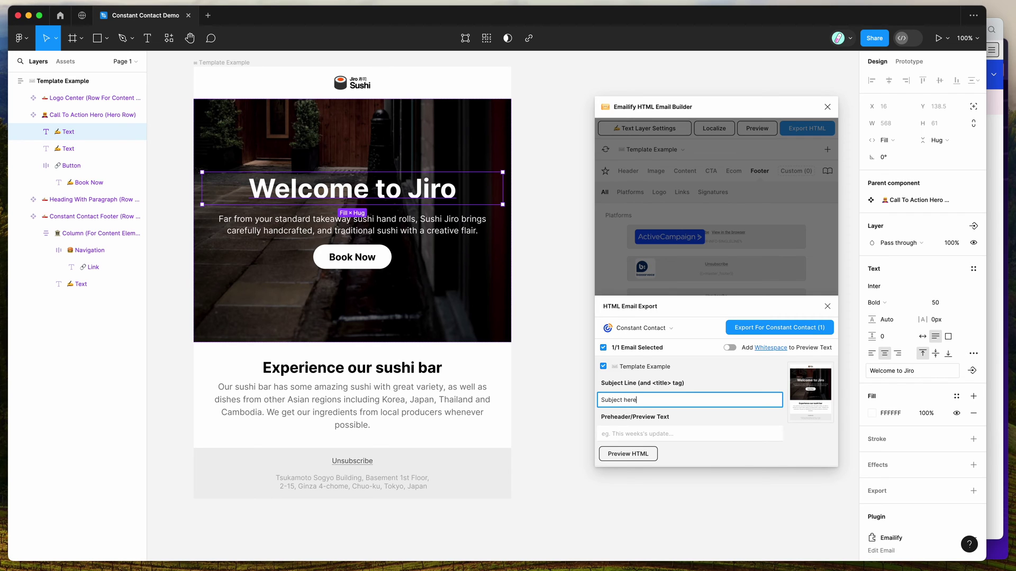
{"action": "left_click", "coordinate": [654, 434]}
{"action": "type", "text": "Preheader"}
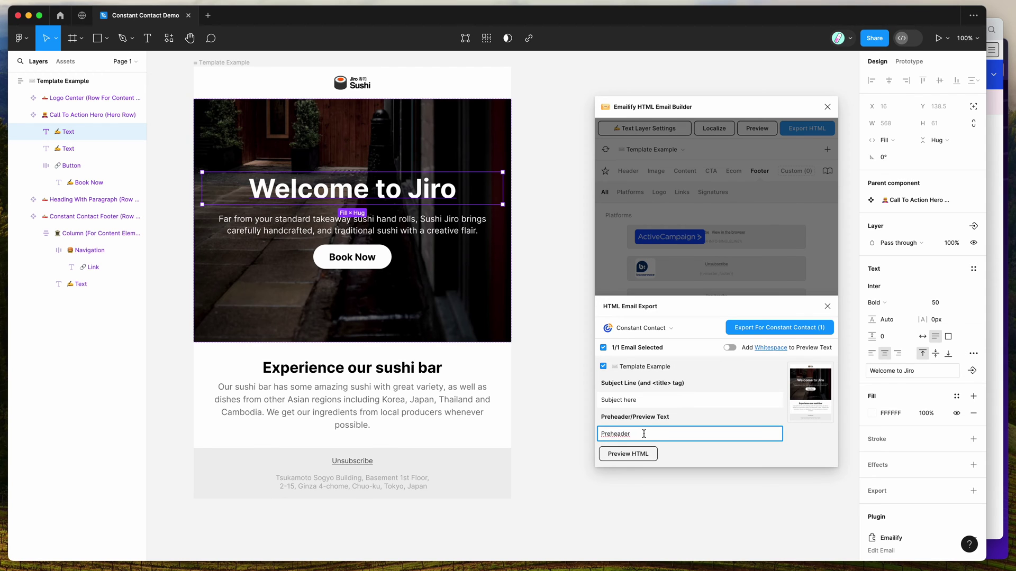
{"action": "left_click_drag", "start_coordinate": [644, 434], "coordinate": [598, 431]}
{"action": "left_click", "coordinate": [642, 434]}
{"action": "left_click", "coordinate": [645, 400]}
{"action": "key", "text": "alt+shift+Left"}
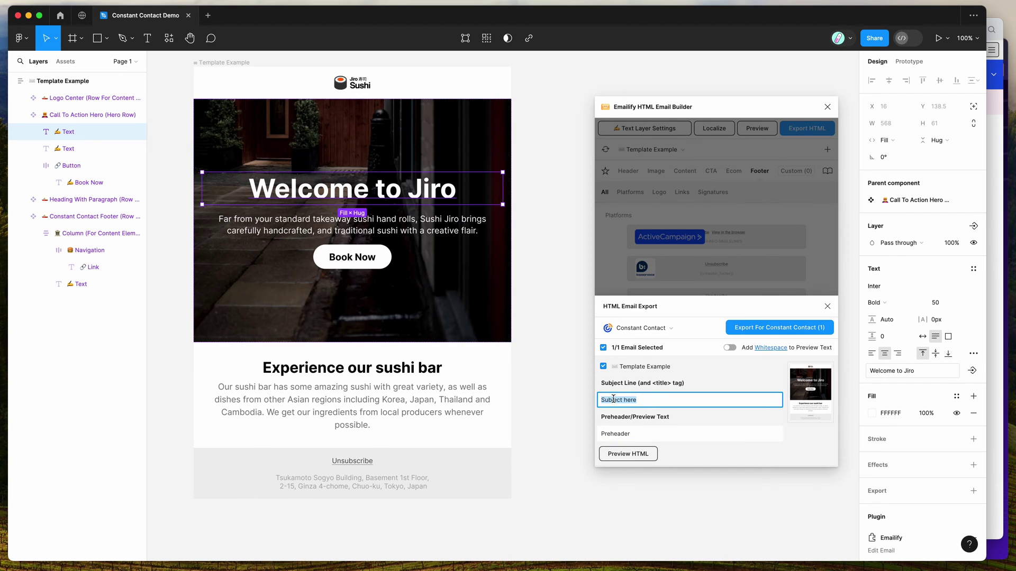
{"action": "left_click", "coordinate": [662, 402]}
{"action": "left_click_drag", "start_coordinate": [654, 400], "coordinate": [585, 403]}
{"action": "left_click", "coordinate": [664, 402]}
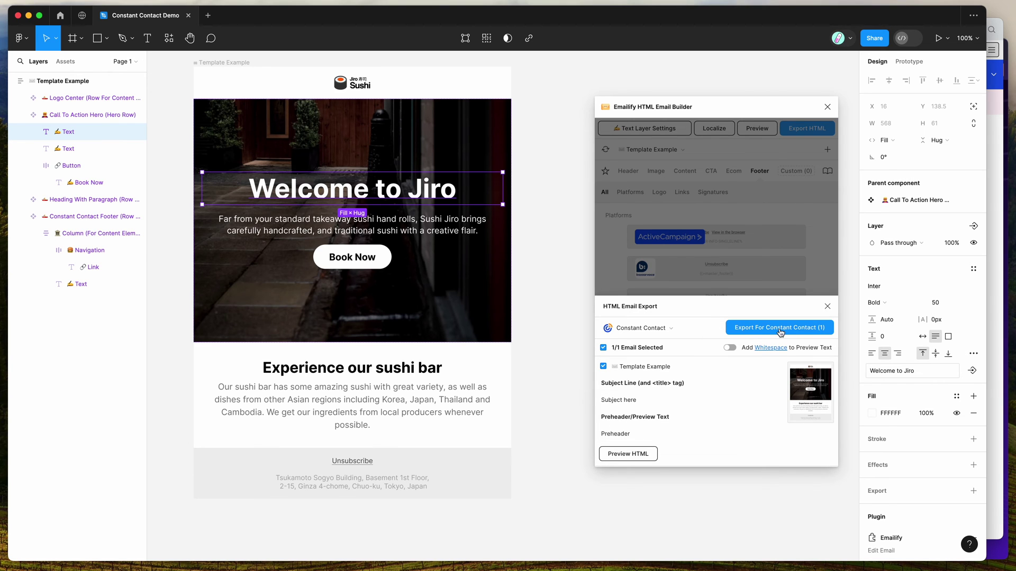
Generate the Constant Contact export and save the zip file to the Desktop
{"action": "left_click", "coordinate": [762, 332]}
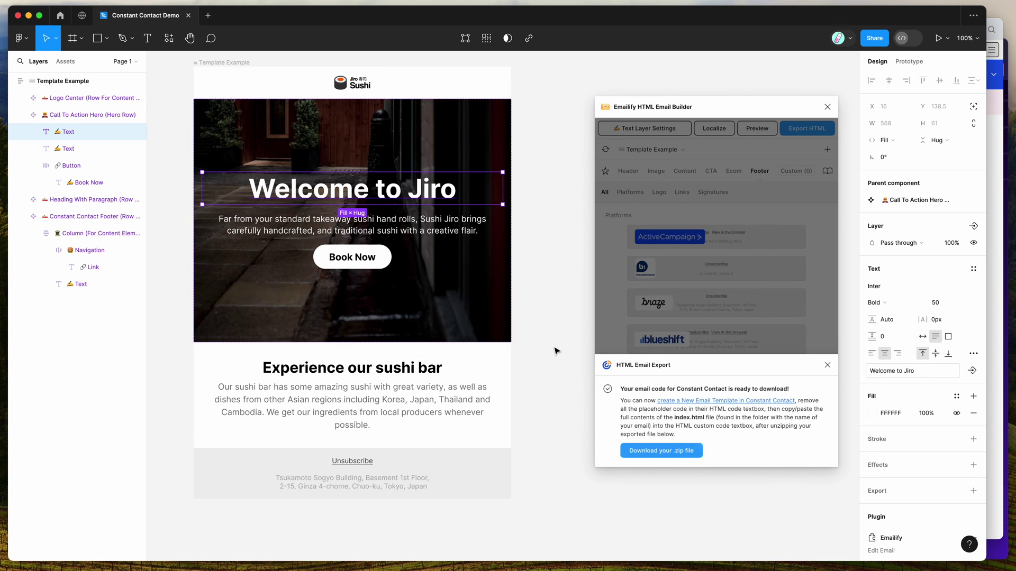
{"action": "scroll", "coordinate": [537, 372], "scroll_direction": "right", "scroll_amount": 1}
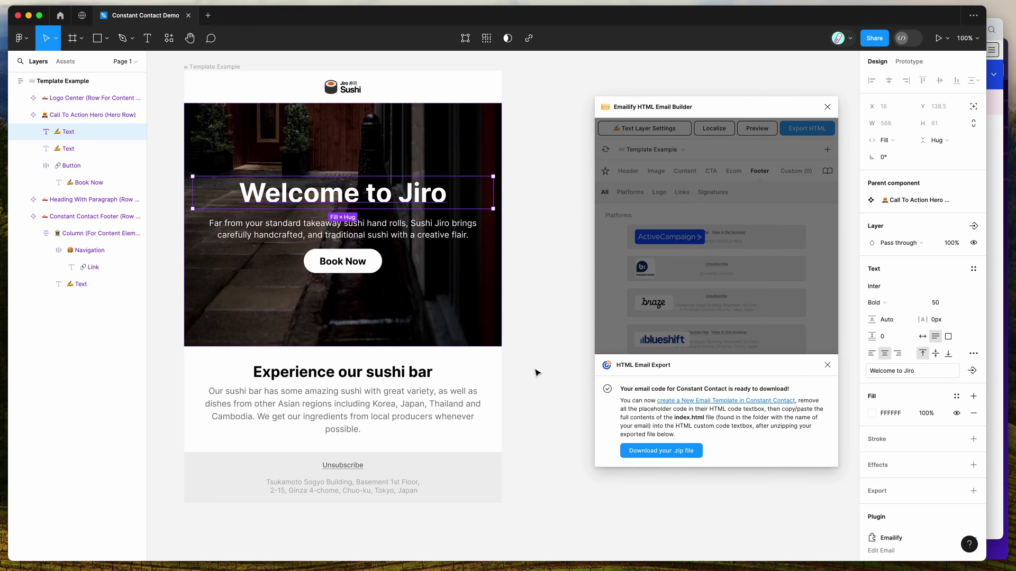
{"action": "scroll", "coordinate": [537, 372], "scroll_direction": "left", "scroll_amount": 1}
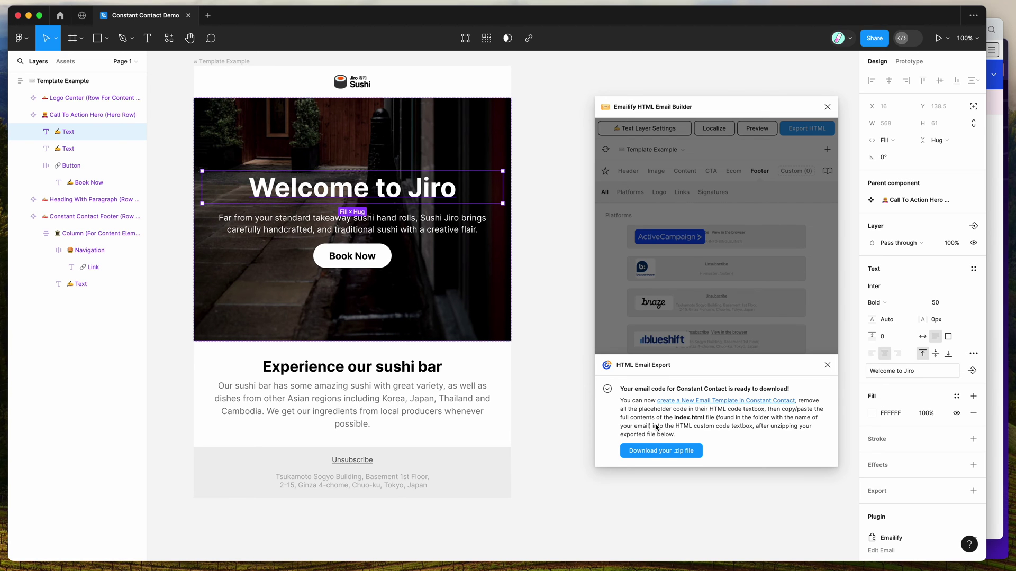
{"action": "left_click", "coordinate": [655, 451]}
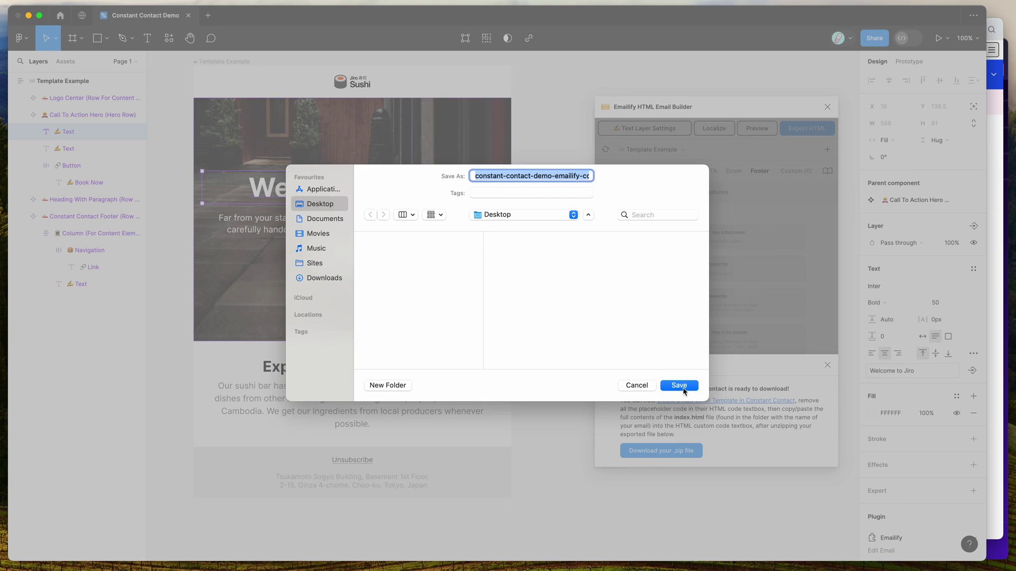
{"action": "left_click", "coordinate": [680, 386]}
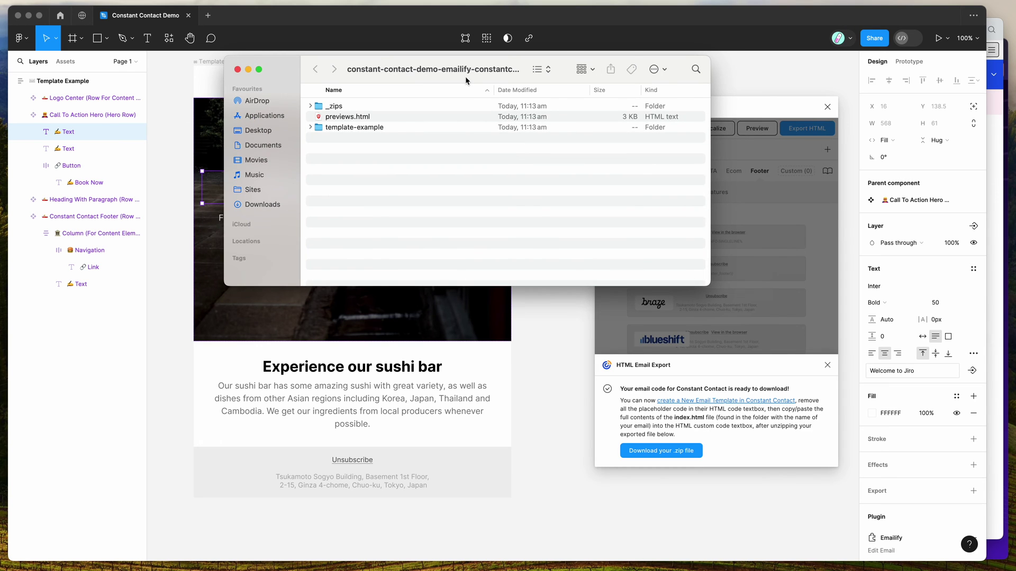
Open the template-example folder, select index.html, and bring the Brave private window forward
{"action": "left_click_drag", "start_coordinate": [466, 77], "coordinate": [764, 119]}
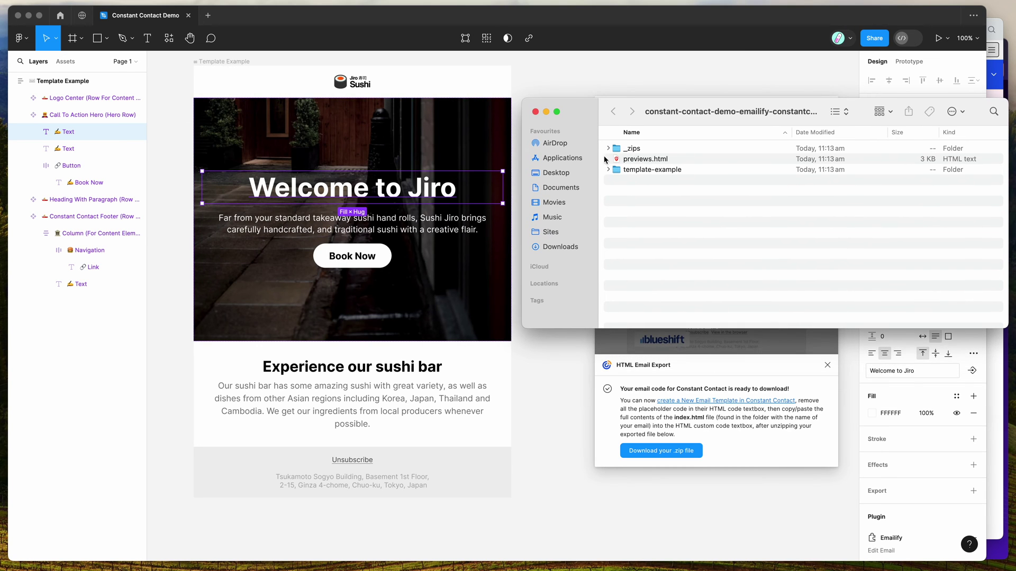
{"action": "left_click", "coordinate": [611, 171]}
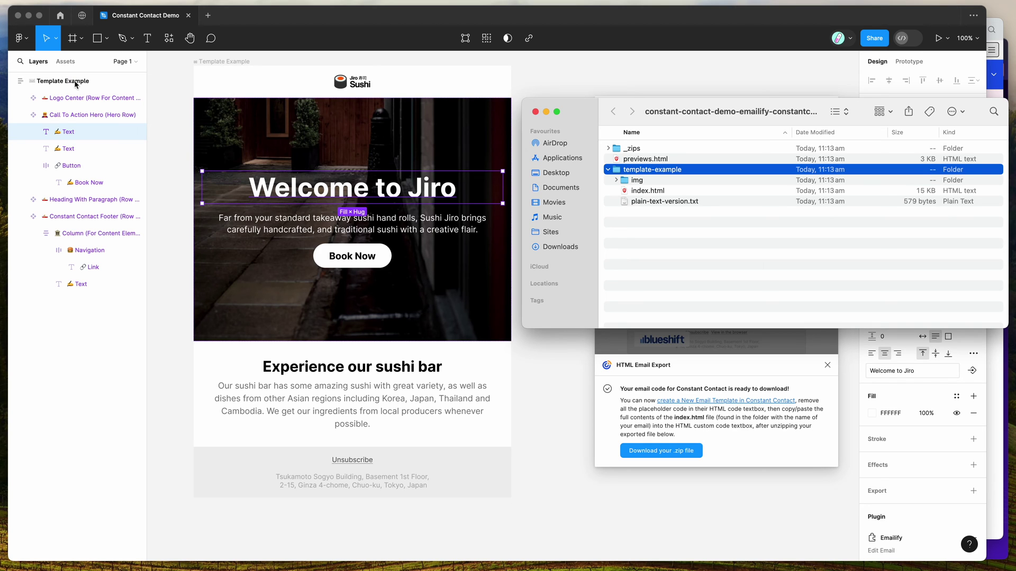
{"action": "double_click", "coordinate": [643, 173]}
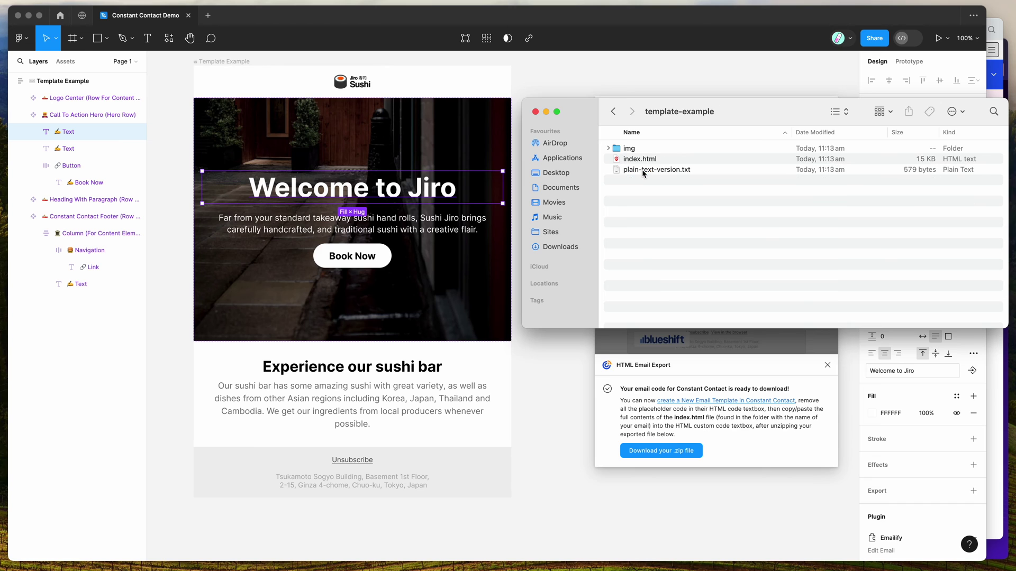
{"action": "left_click", "coordinate": [647, 162]}
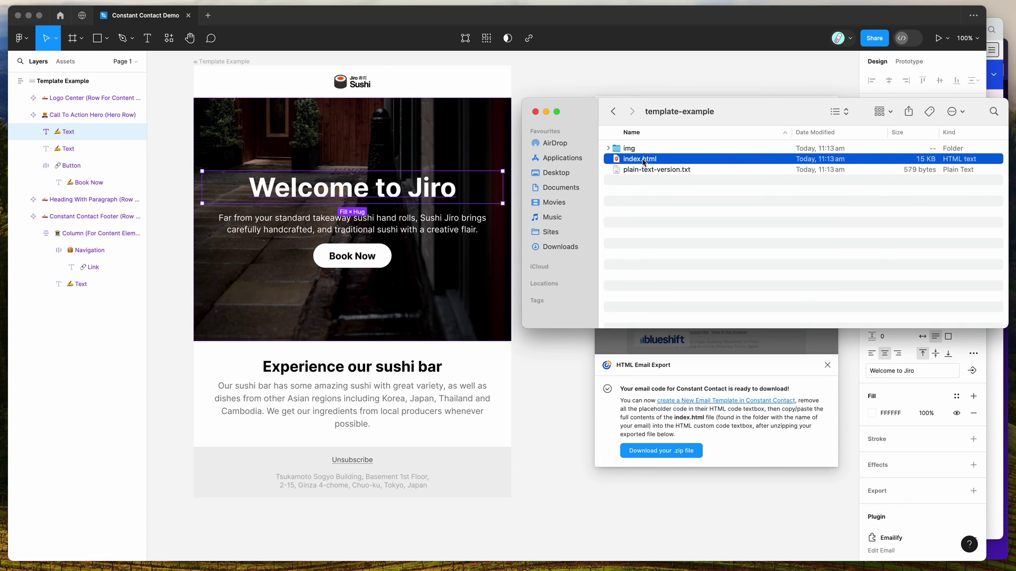
{"action": "left_click", "coordinate": [1006, 92]}
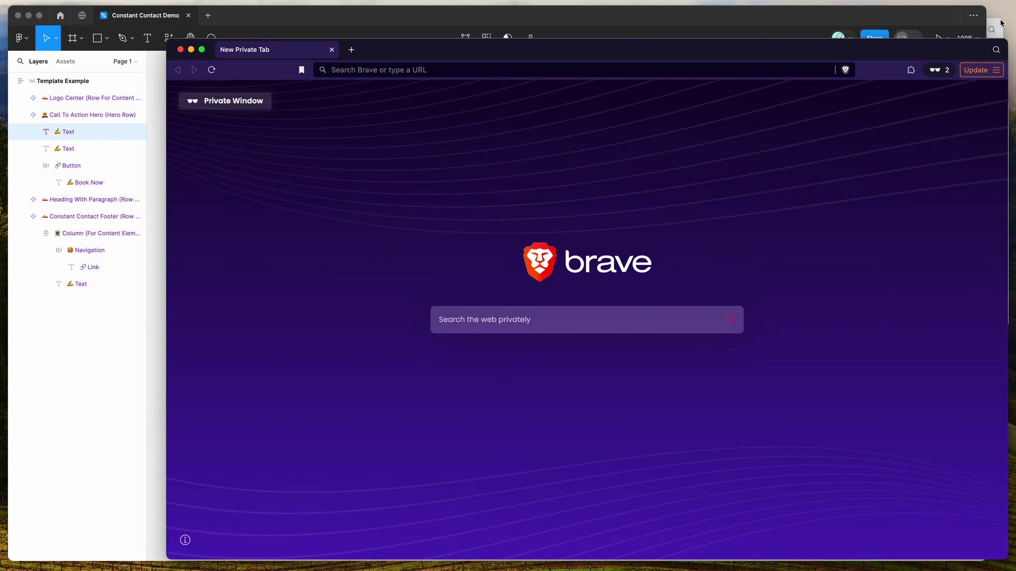
Drop index.html from Finder into Brave to render the Jiro sushi email
{"action": "left_click", "coordinate": [1012, 33]}
{"action": "left_click_drag", "start_coordinate": [677, 209], "coordinate": [399, 218]}
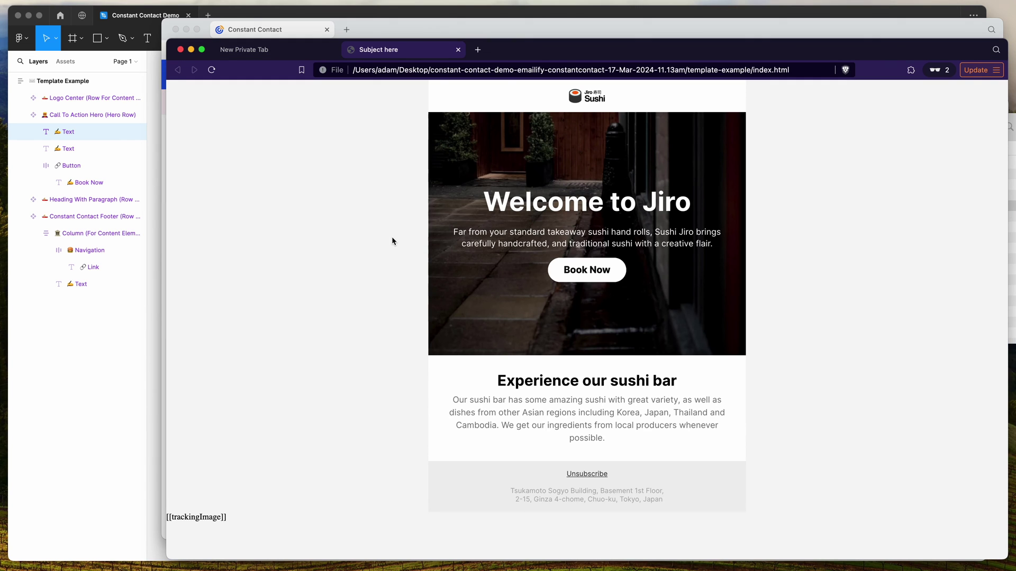
{"action": "left_click_drag", "start_coordinate": [467, 110], "coordinate": [716, 515]}
{"action": "left_click", "coordinate": [807, 479]}
Show the email page's HTML source in a new tab
{"action": "right_click", "coordinate": [332, 206]}
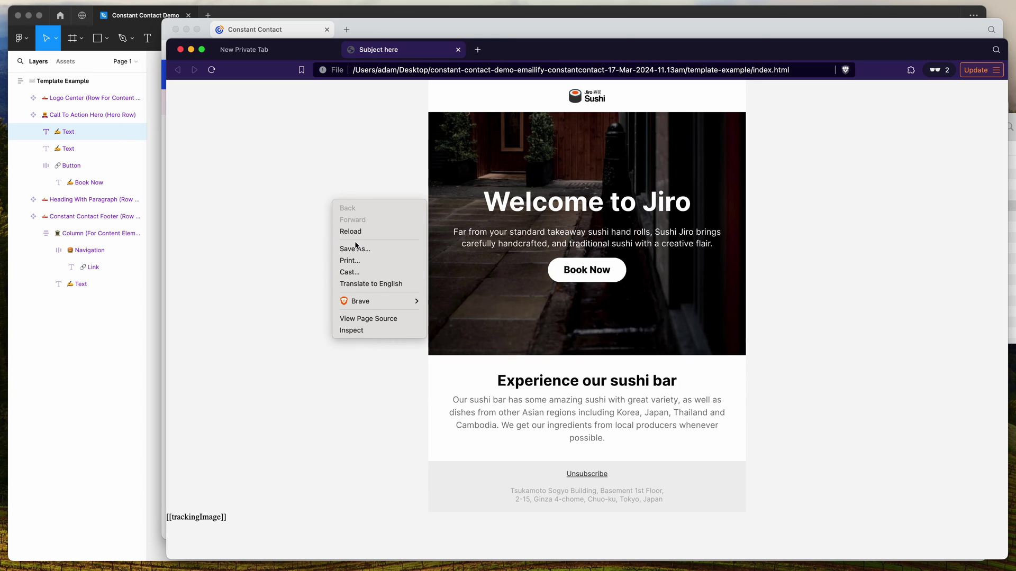
{"action": "left_click", "coordinate": [371, 319]}
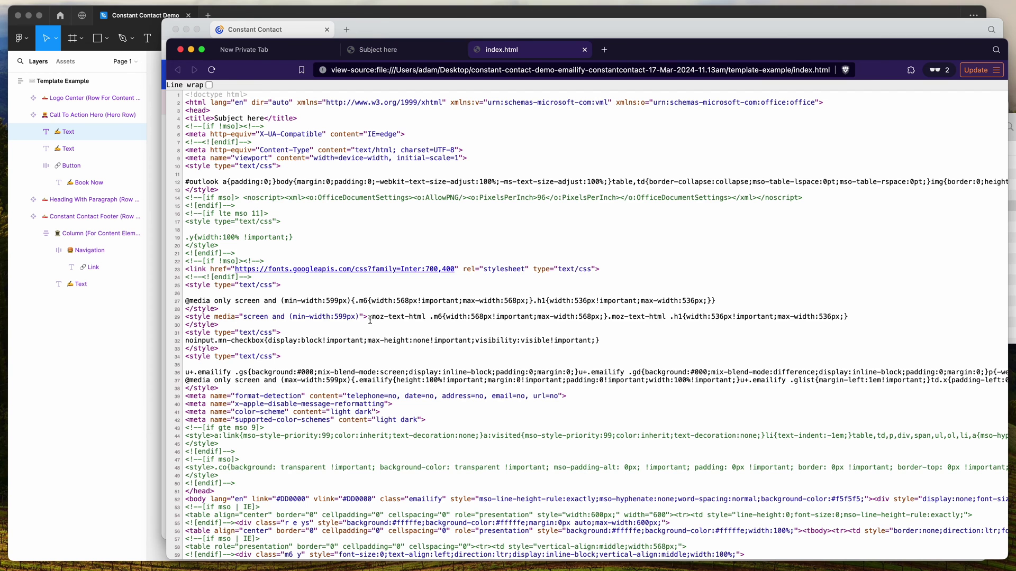
{"action": "key", "text": "super+a"}
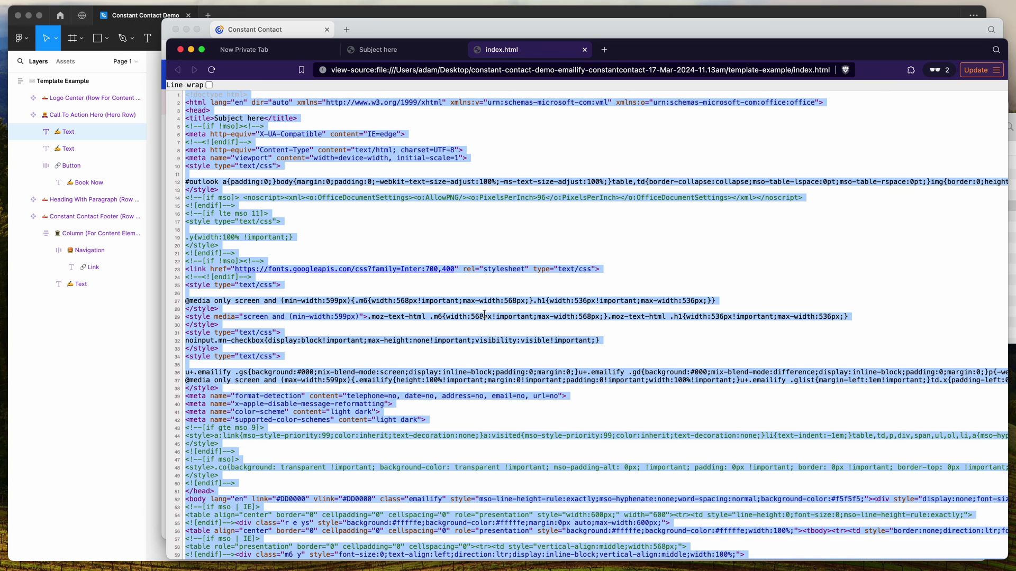
{"action": "left_click", "coordinate": [484, 296]}
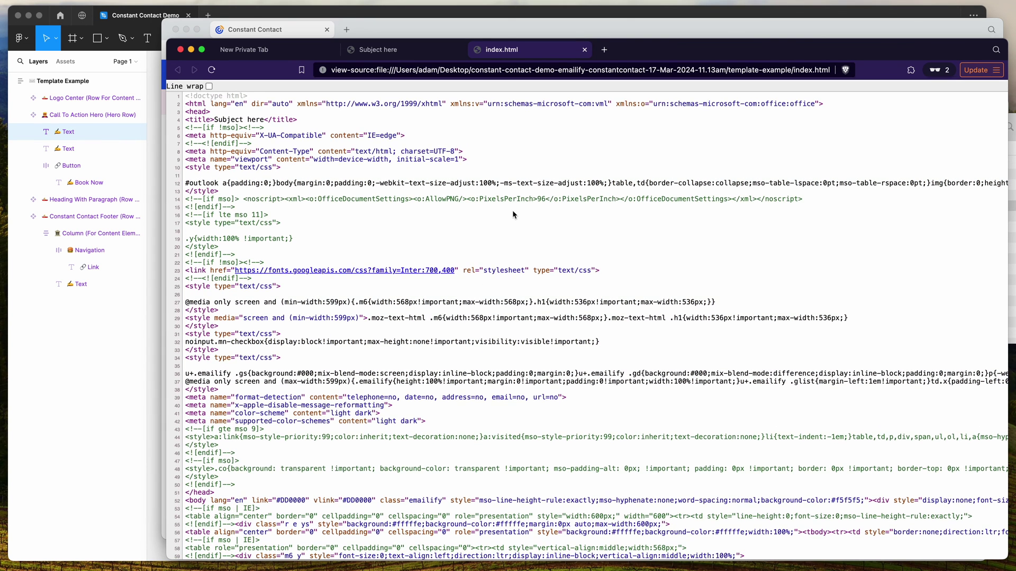
{"action": "left_click_drag", "start_coordinate": [668, 58], "coordinate": [686, 57]}
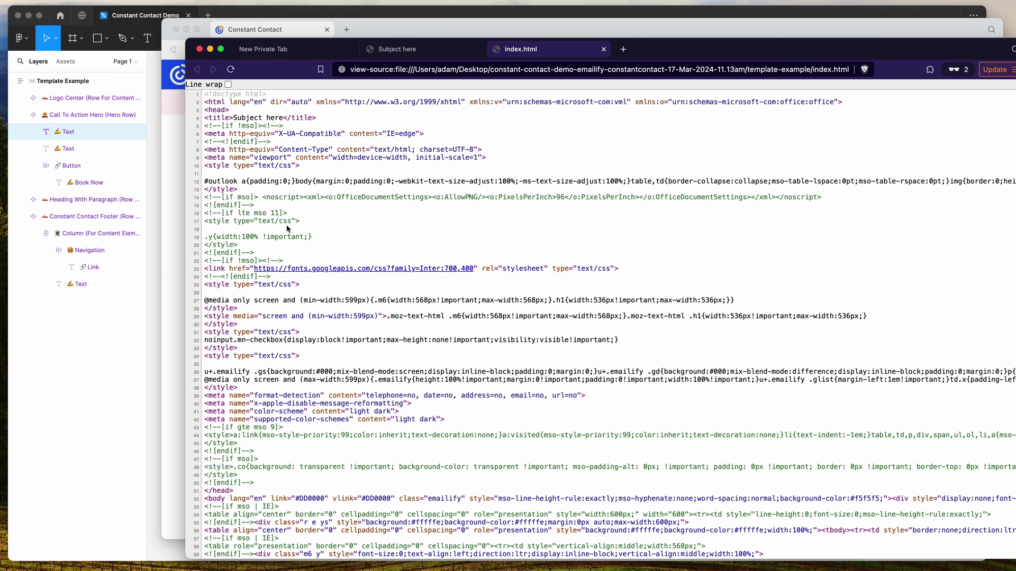
Go to the Marketing > Email campaigns hub in Constant Contact
{"action": "left_click", "coordinate": [170, 266]}
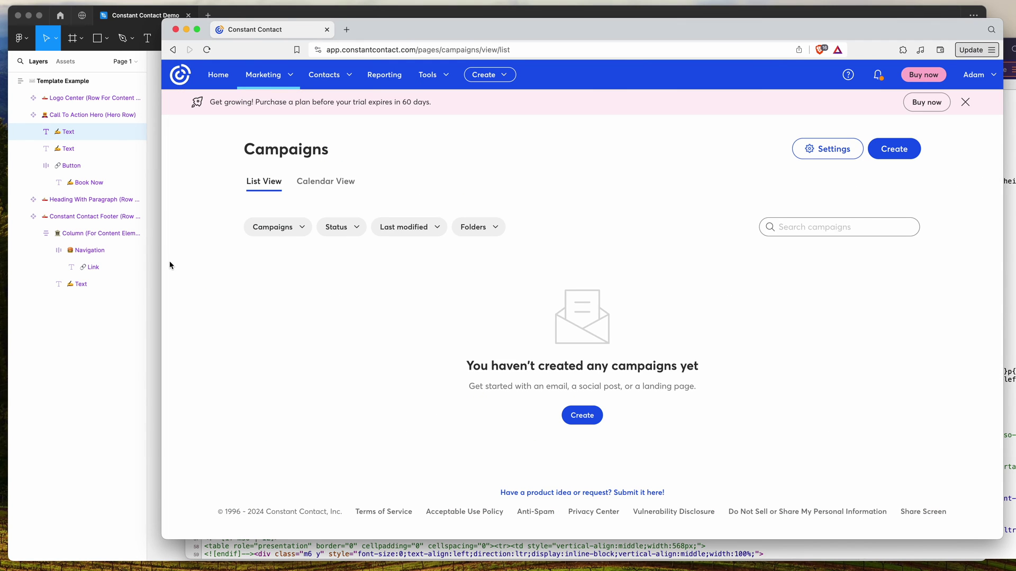
{"action": "left_click", "coordinate": [276, 77]}
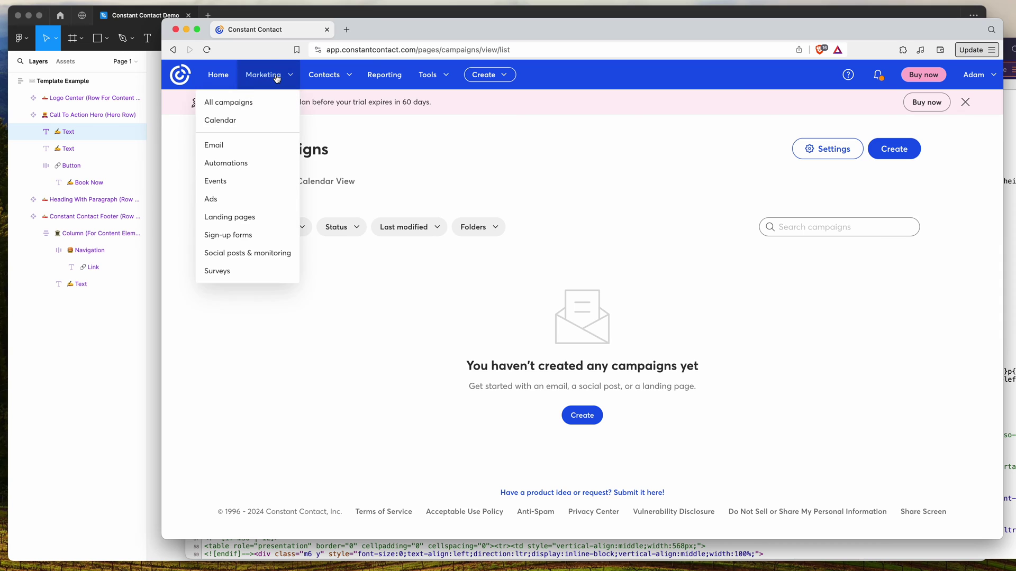
{"action": "left_click", "coordinate": [216, 148]}
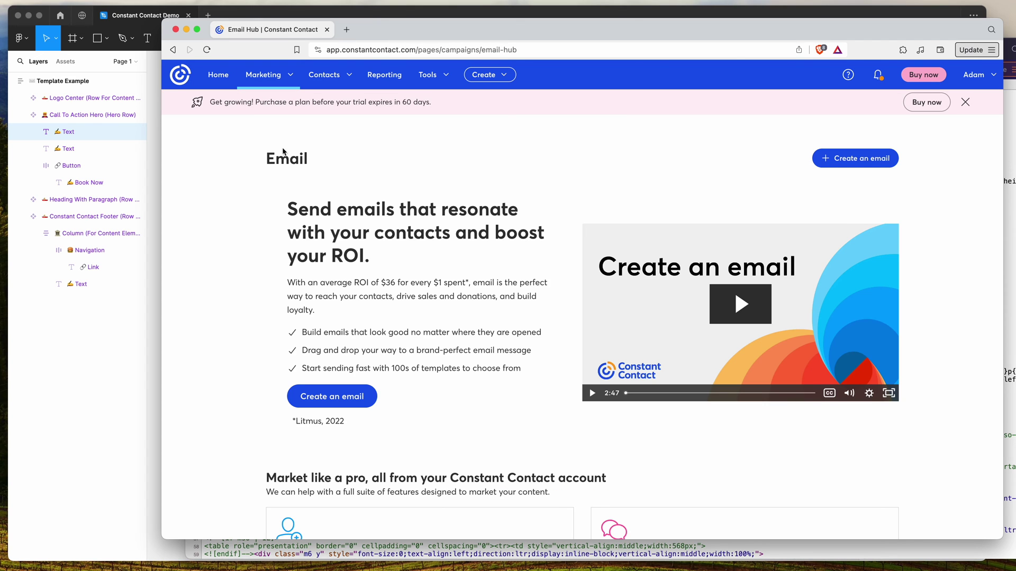
Create a new email using the Custom code template
{"action": "left_click", "coordinate": [858, 160]}
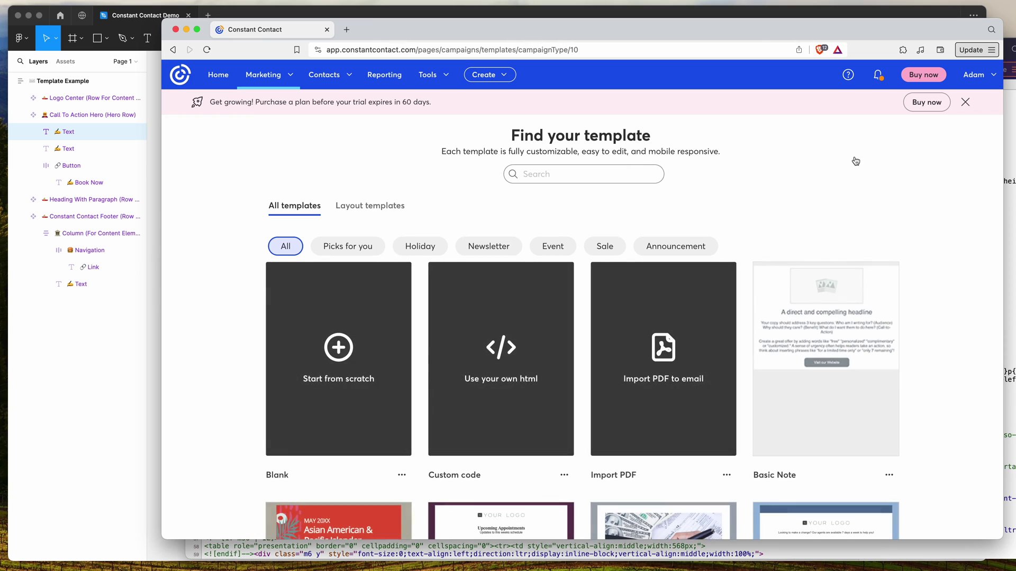
{"action": "mouse_move", "coordinate": [482, 366]}
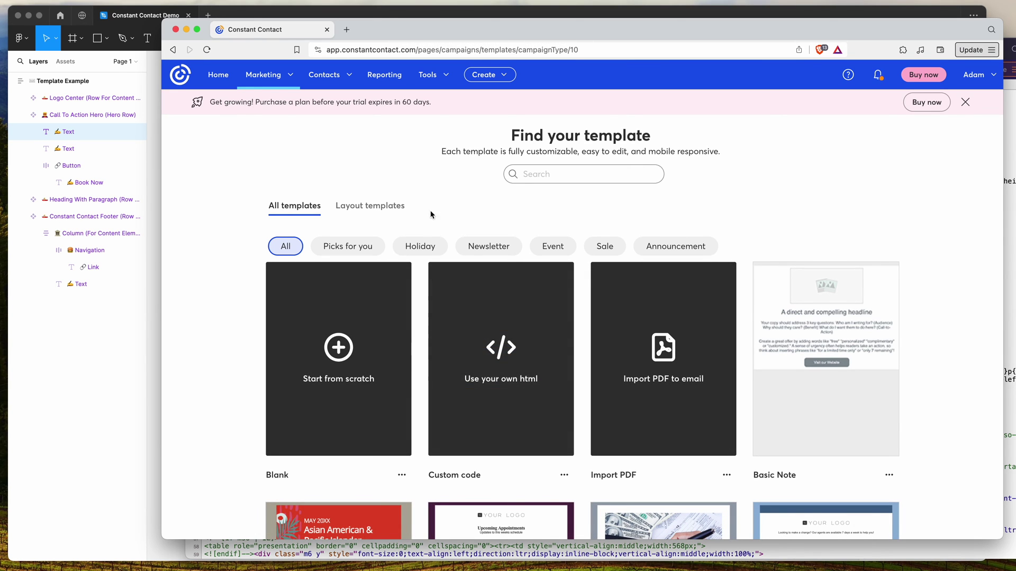
{"action": "scroll", "coordinate": [422, 359], "scroll_direction": "down", "scroll_amount": 1}
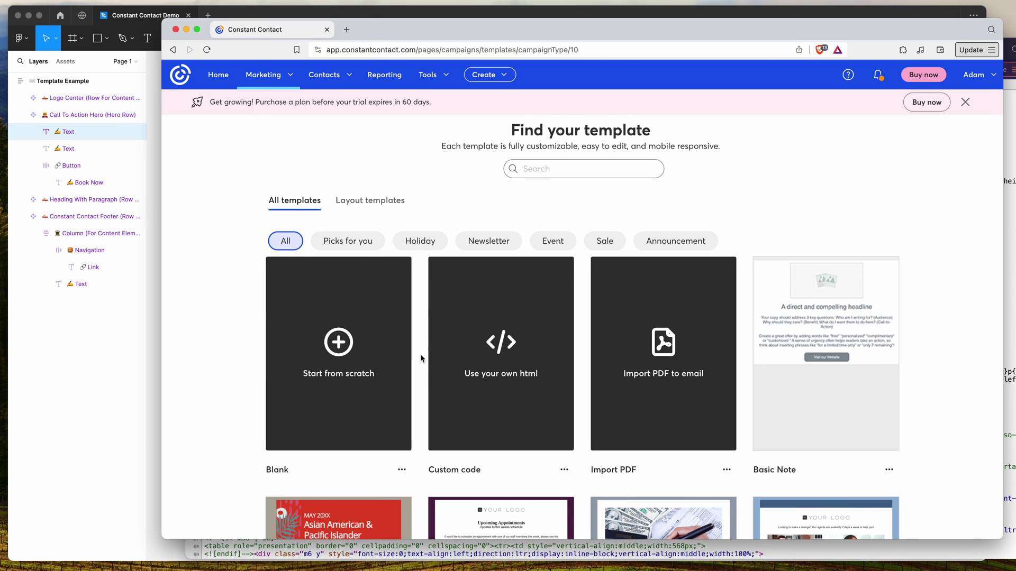
{"action": "scroll", "coordinate": [420, 354], "scroll_direction": "down", "scroll_amount": 2}
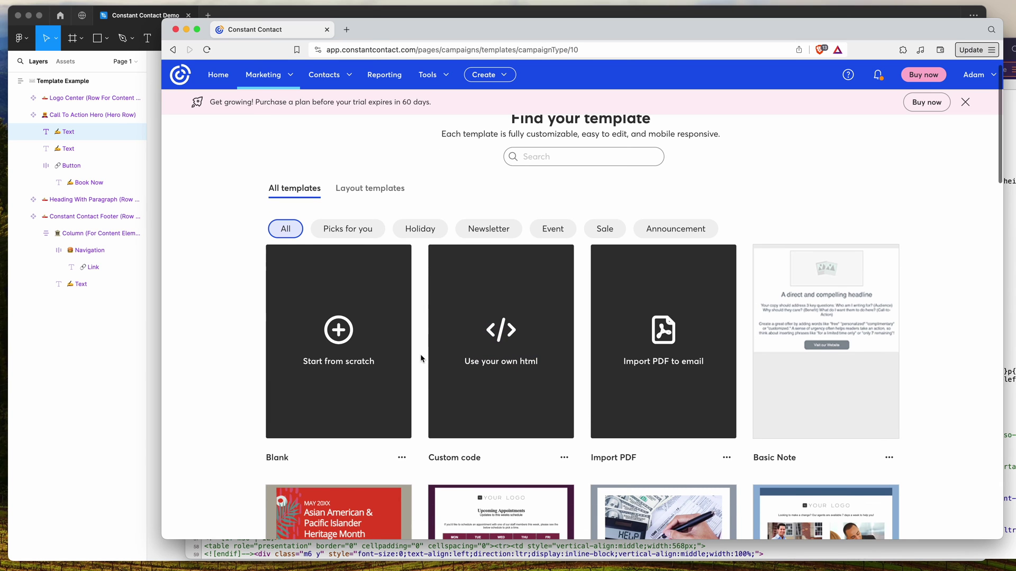
{"action": "left_click", "coordinate": [499, 342]}
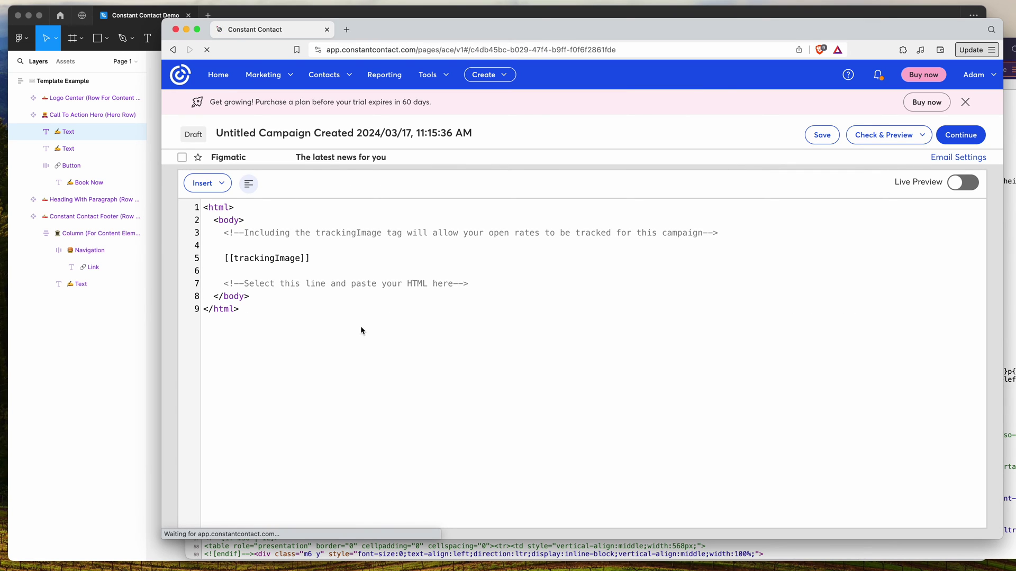
Select all nine lines of placeholder HTML in the Constant Contact code editor and delete them
{"action": "left_click_drag", "start_coordinate": [360, 330], "coordinate": [197, 205]}
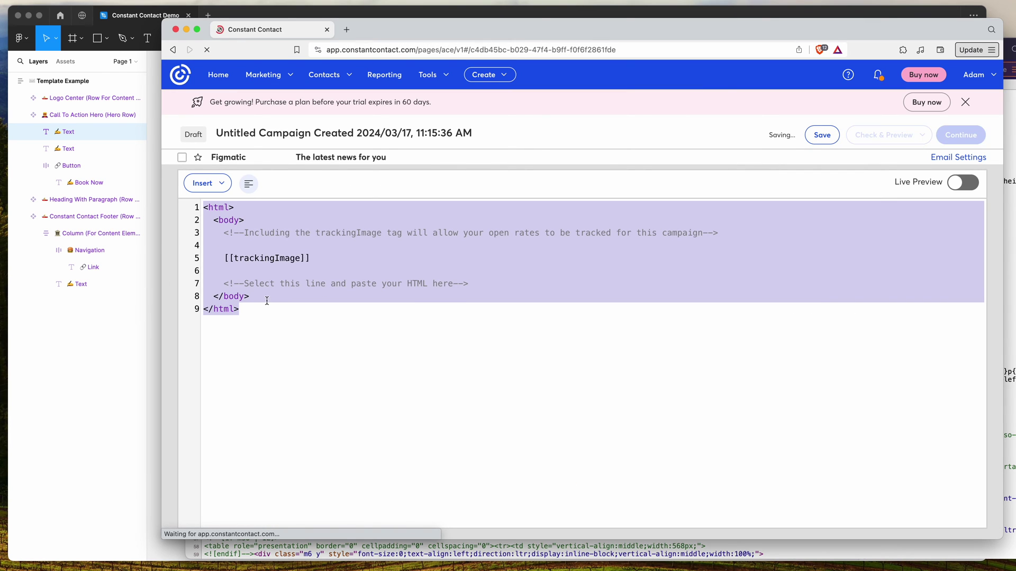
{"action": "left_click", "coordinate": [113, 404]}
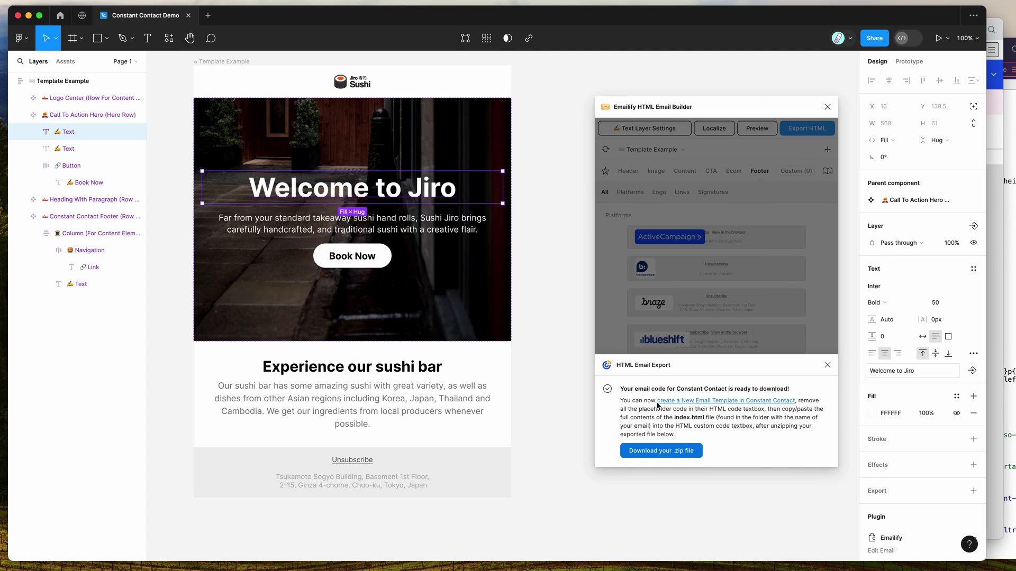
{"action": "left_click", "coordinate": [995, 336]}
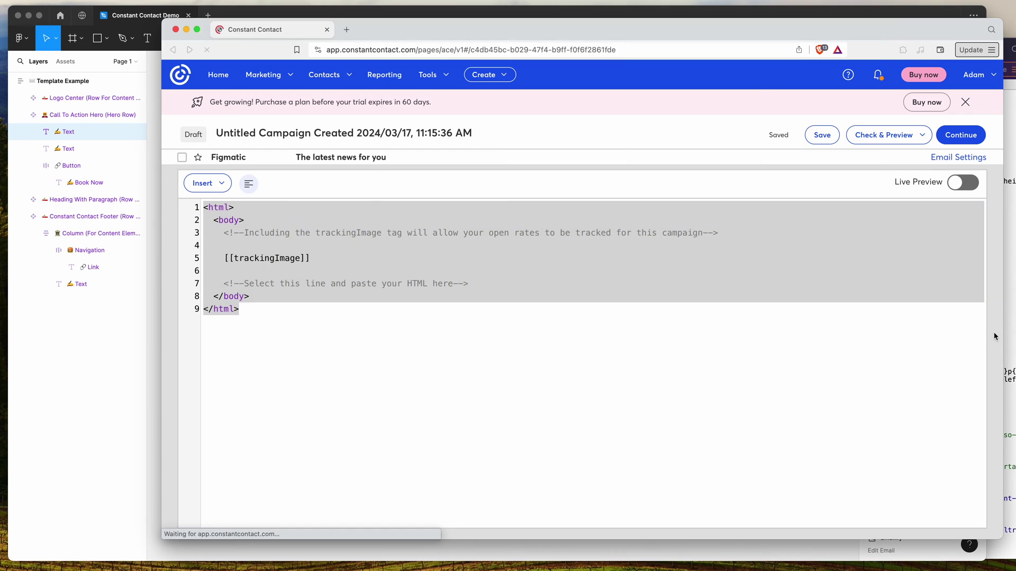
{"action": "left_click", "coordinate": [623, 329]}
{"action": "left_click_drag", "start_coordinate": [458, 332], "coordinate": [318, 185]}
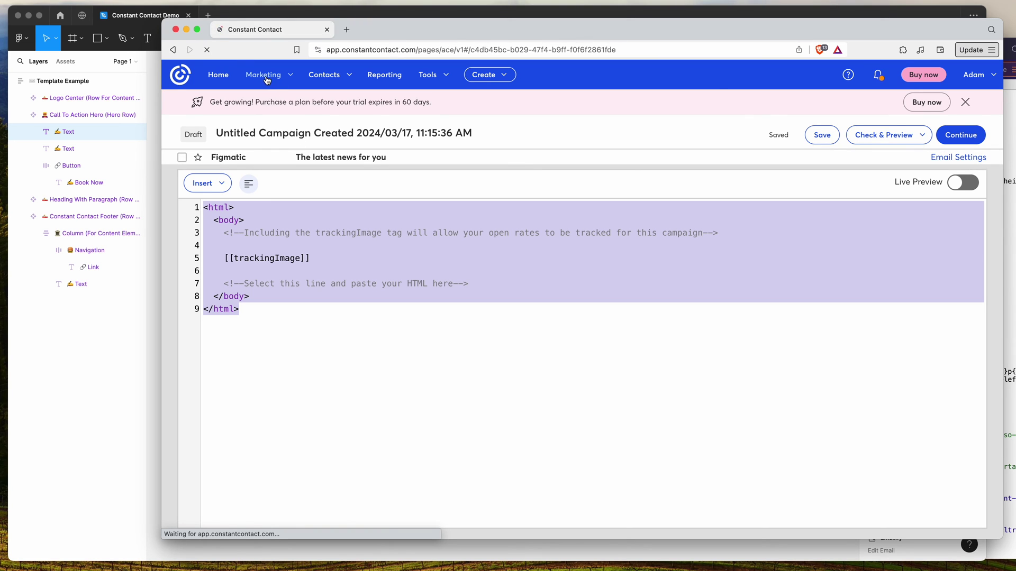
{"action": "left_click", "coordinate": [288, 310]}
{"action": "left_click_drag", "start_coordinate": [316, 336], "coordinate": [194, 208]}
{"action": "key", "text": "BackSpace"}
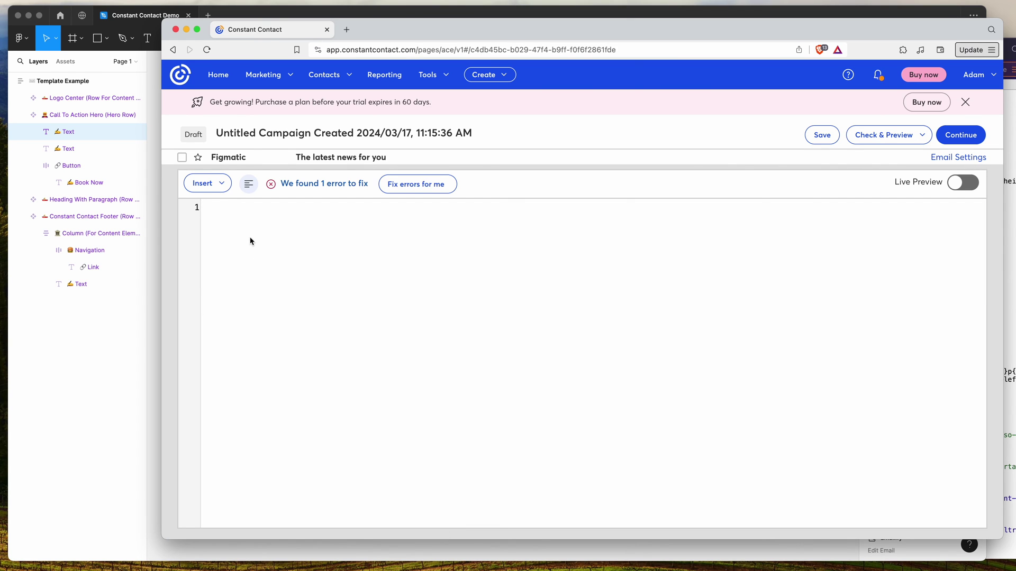
{"action": "key", "text": "super+v"}
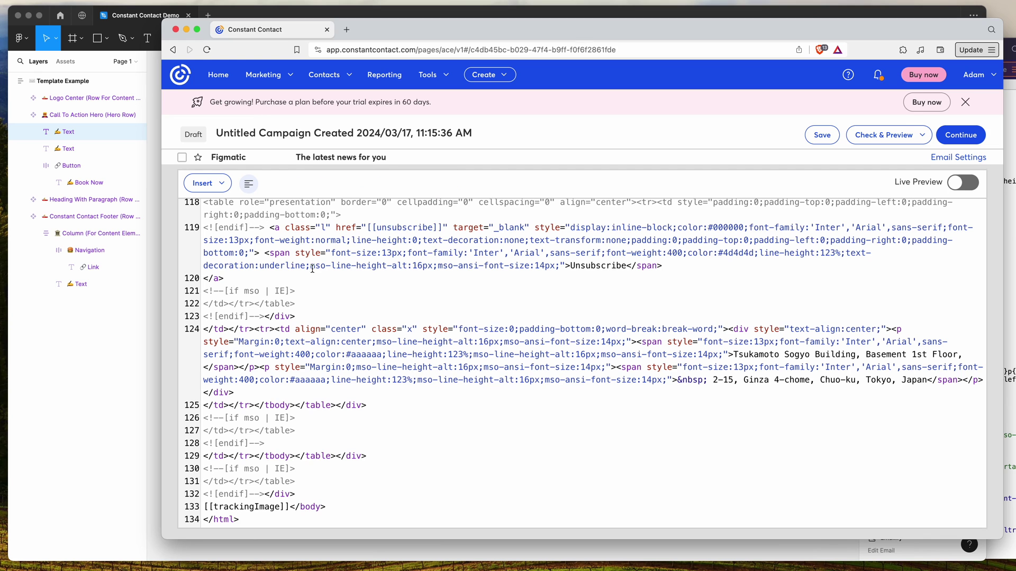
{"action": "scroll", "coordinate": [324, 377], "scroll_direction": "down", "scroll_amount": 1}
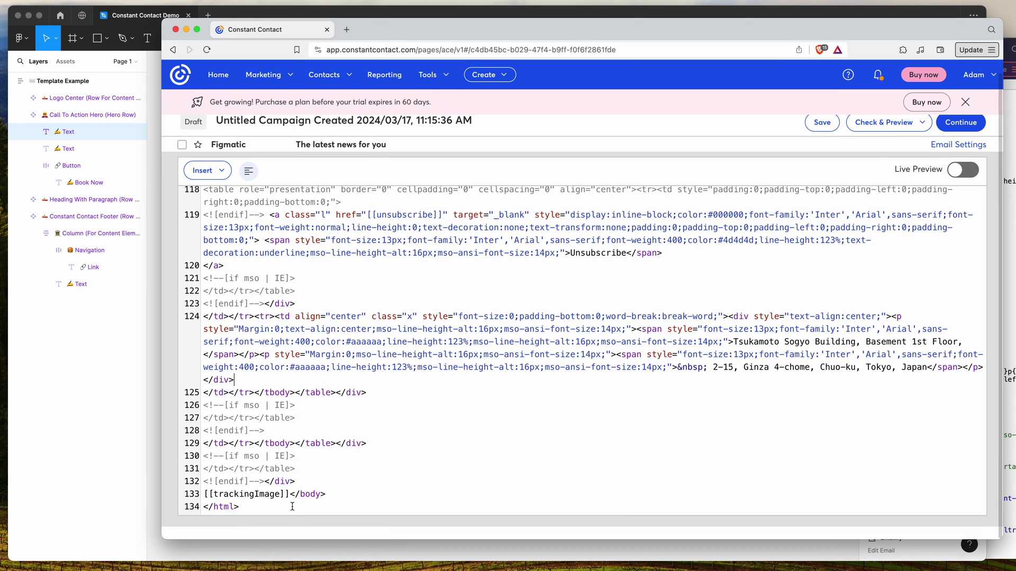
{"action": "left_click_drag", "start_coordinate": [290, 494], "coordinate": [204, 494]}
{"action": "left_click", "coordinate": [247, 494]}
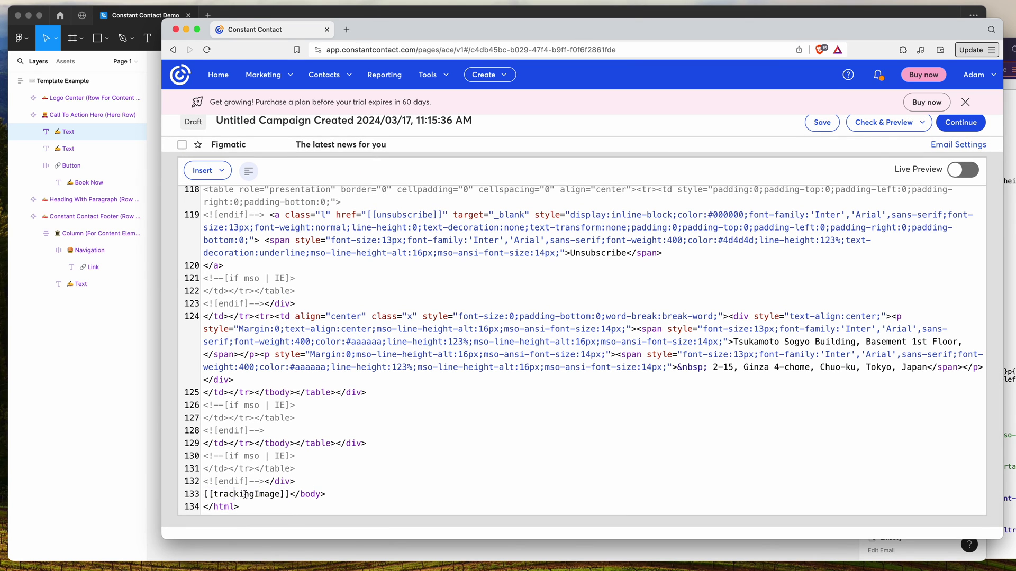
{"action": "double_click", "coordinate": [246, 495]}
{"action": "left_click_drag", "start_coordinate": [290, 494], "coordinate": [204, 494]}
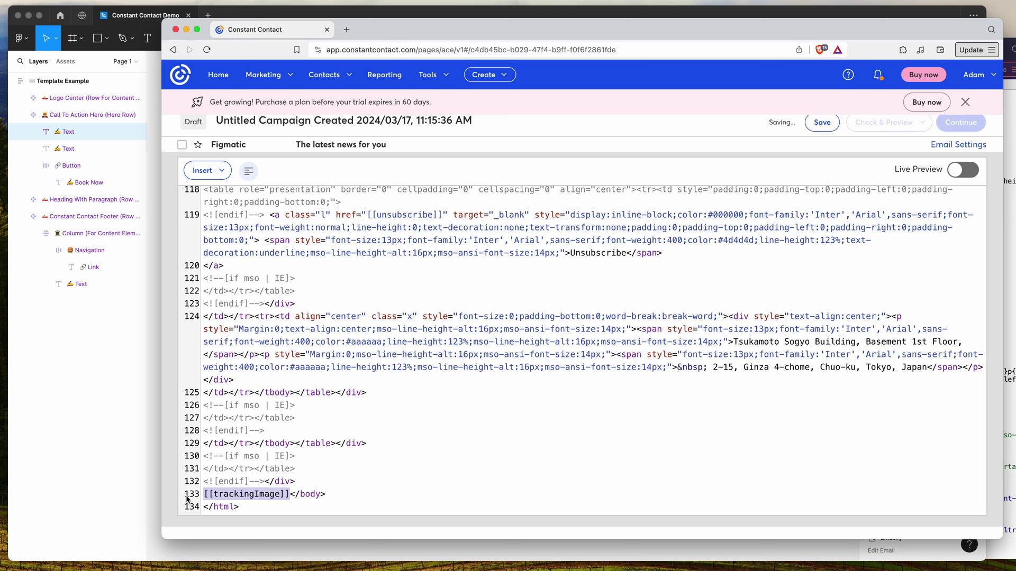
{"action": "left_click", "coordinate": [309, 480]}
{"action": "scroll", "coordinate": [309, 480], "scroll_direction": "up", "scroll_amount": 3}
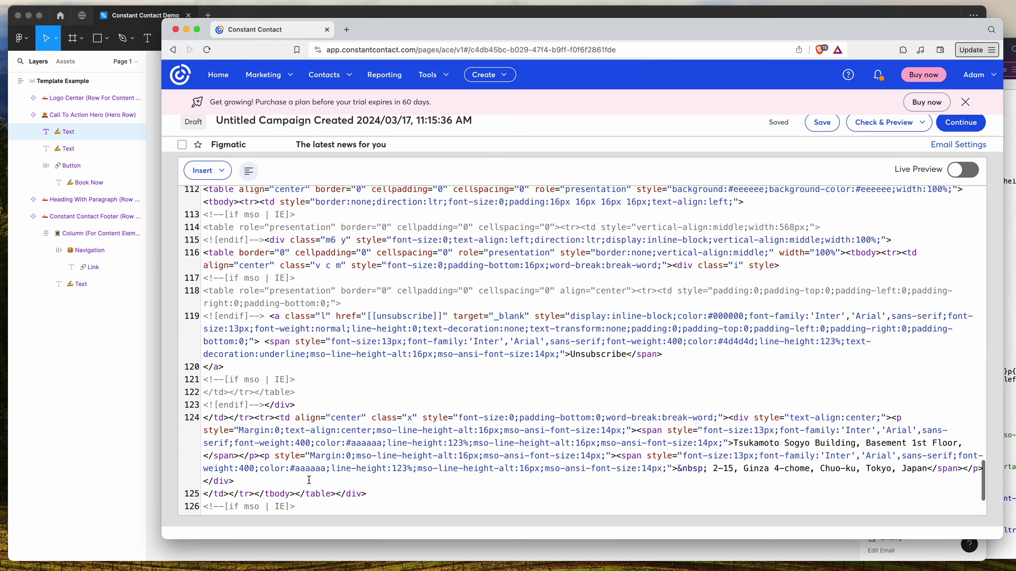
{"action": "scroll", "coordinate": [576, 342], "scroll_direction": "up", "scroll_amount": 2}
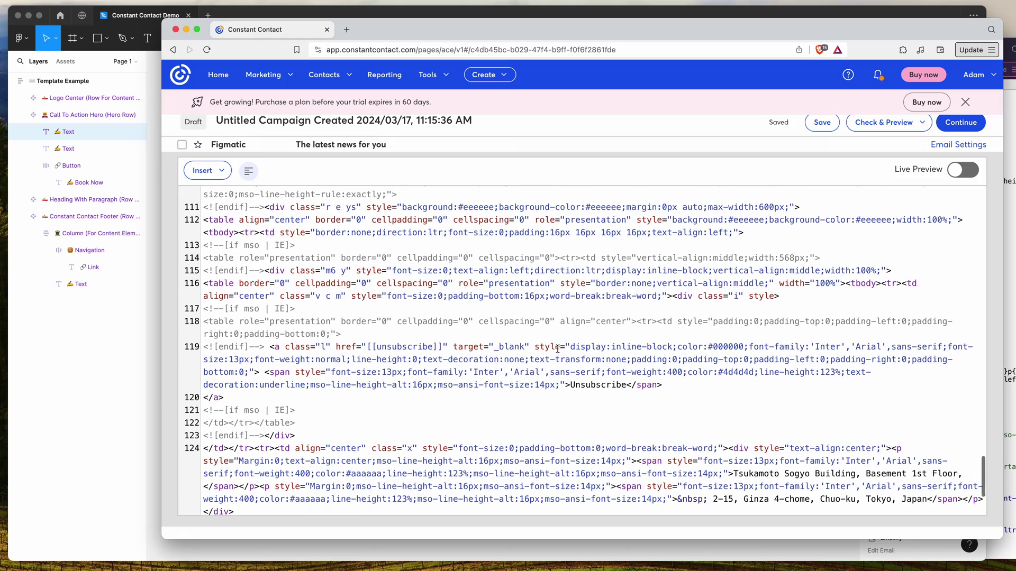
{"action": "left_click", "coordinate": [443, 347]}
{"action": "left_click_drag", "start_coordinate": [441, 347], "coordinate": [364, 347]}
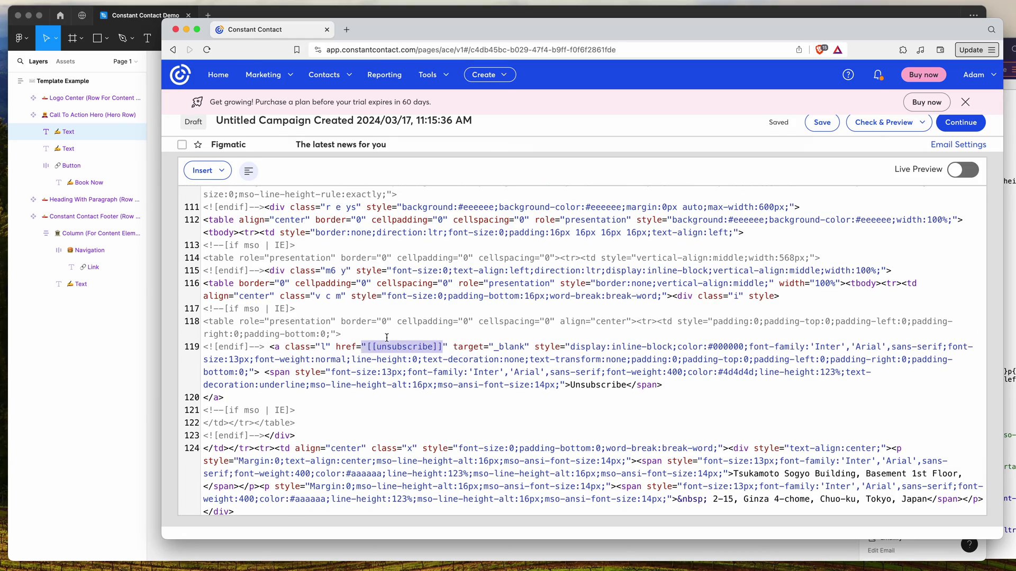
{"action": "left_click", "coordinate": [387, 337]}
{"action": "scroll", "coordinate": [387, 337], "scroll_direction": "up", "scroll_amount": 10}
{"action": "left_click", "coordinate": [529, 342]}
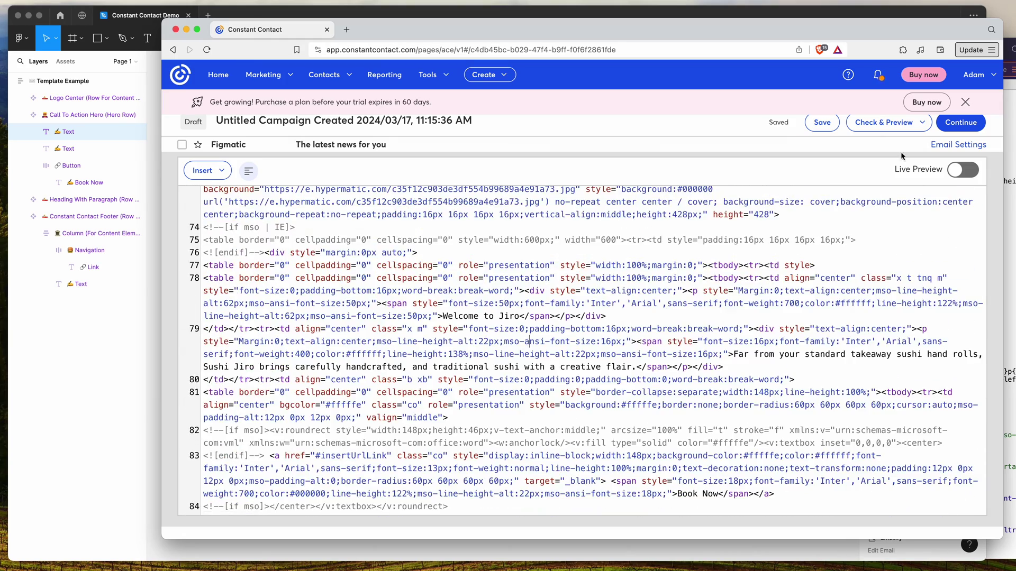
Turn on Live Preview to show the rendered Sushi Jiro email beside the code
{"action": "left_click", "coordinate": [960, 171]}
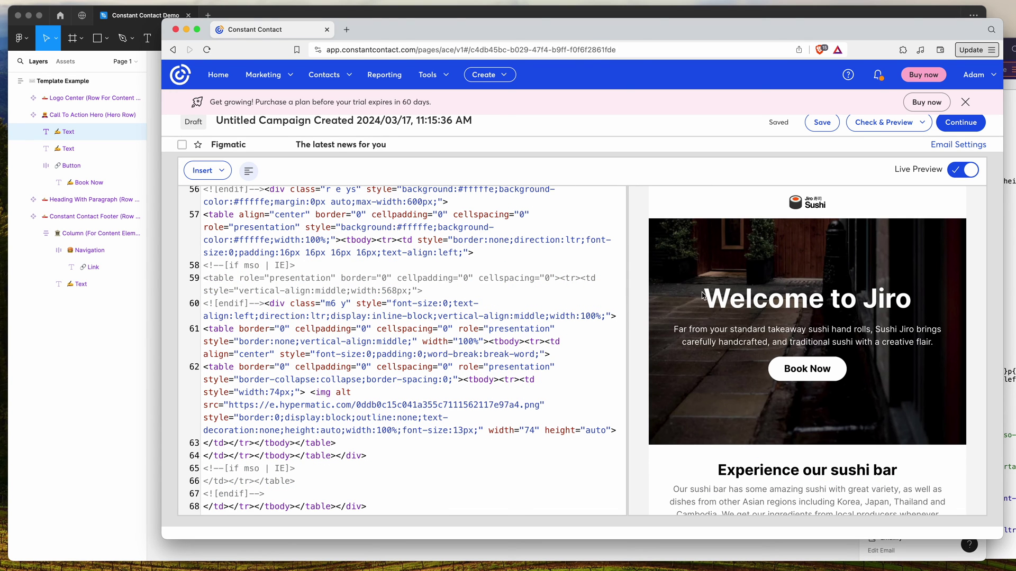
{"action": "left_click_drag", "start_coordinate": [704, 295], "coordinate": [872, 330]}
{"action": "left_click", "coordinate": [889, 341]}
{"action": "left_click_drag", "start_coordinate": [934, 342], "coordinate": [735, 322]}
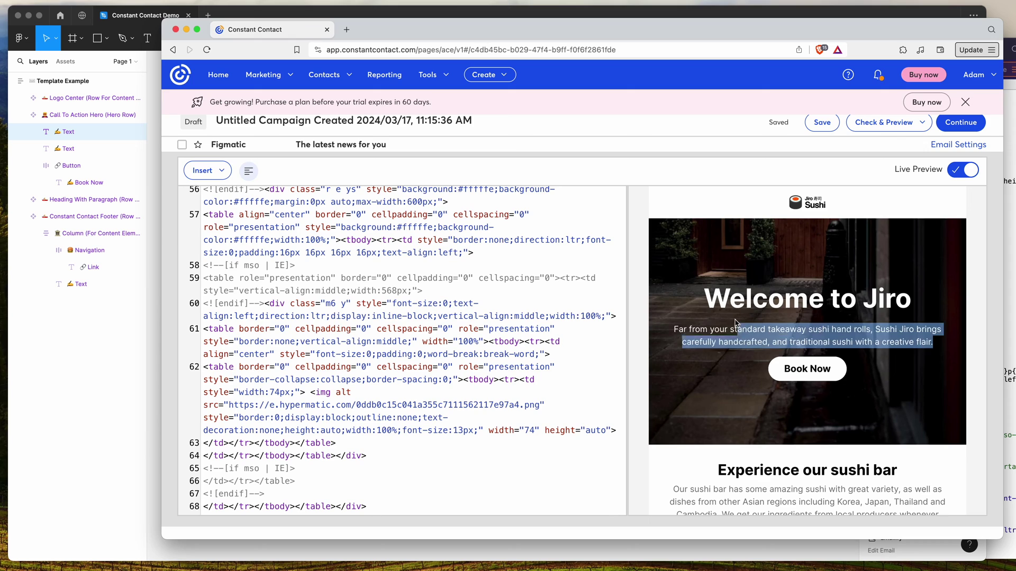
{"action": "scroll", "coordinate": [403, 345], "scroll_direction": "up", "scroll_amount": 10}
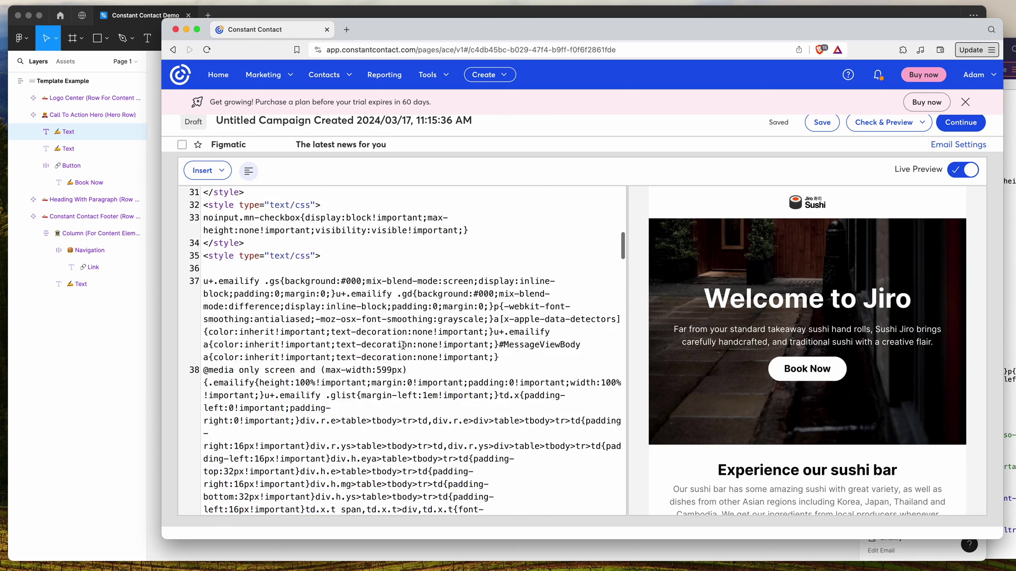
{"action": "scroll", "coordinate": [403, 345], "scroll_direction": "up", "scroll_amount": 6}
{"action": "scroll", "coordinate": [847, 328], "scroll_direction": "down", "scroll_amount": 2}
Review the Welcome to Jiro heading in the preview and save the campaign
{"action": "left_click_drag", "start_coordinate": [703, 237], "coordinate": [719, 405]}
{"action": "scroll", "coordinate": [850, 465], "scroll_direction": "down", "scroll_amount": 1}
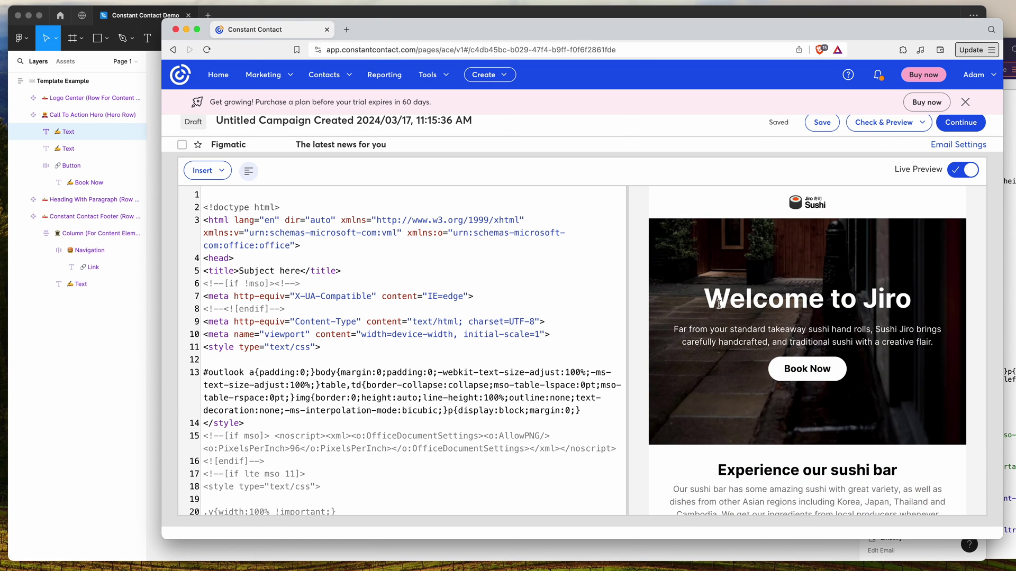
{"action": "left_click_drag", "start_coordinate": [739, 298], "coordinate": [881, 333]}
{"action": "scroll", "coordinate": [878, 238], "scroll_direction": "up", "scroll_amount": 1}
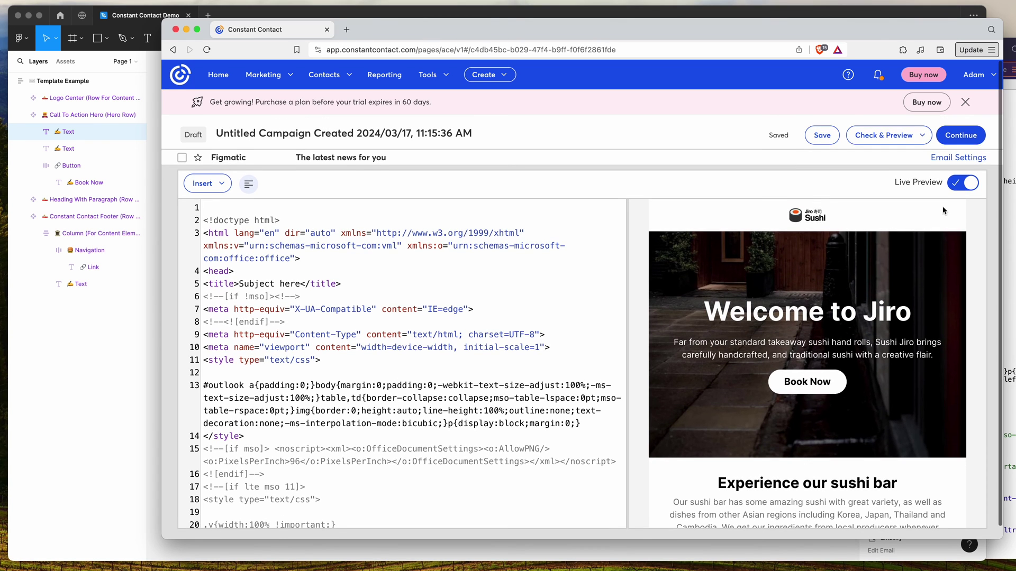
{"action": "left_click", "coordinate": [822, 136]}
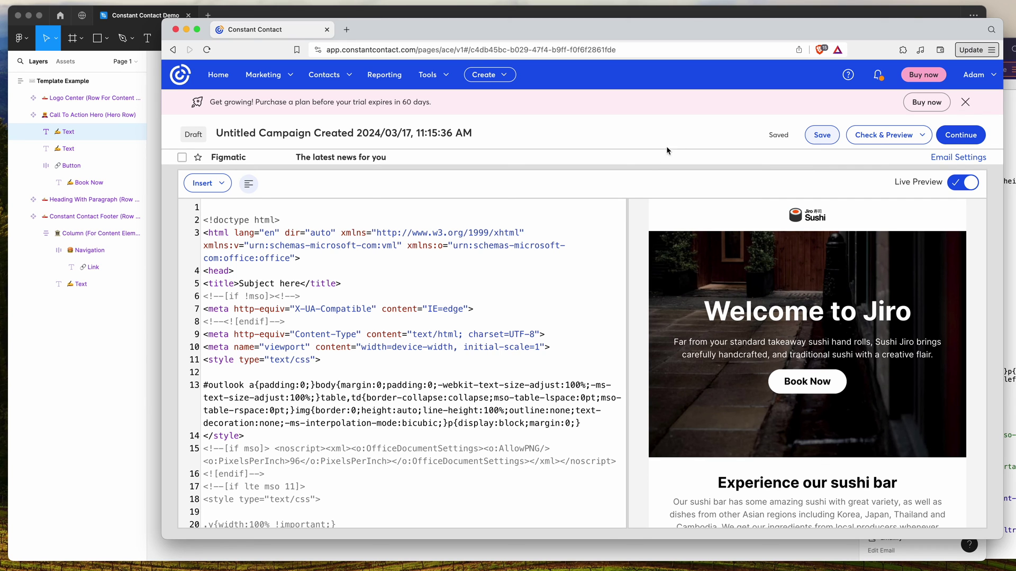
{"action": "scroll", "coordinate": [606, 130], "scroll_direction": "up", "scroll_amount": 1}
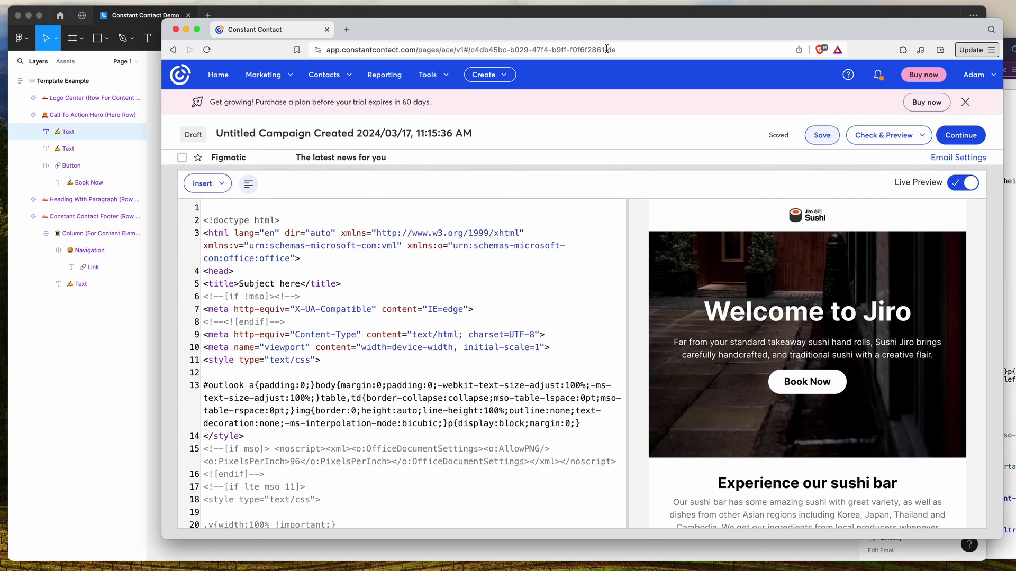
{"action": "left_click_drag", "start_coordinate": [600, 26], "coordinate": [604, 27]}
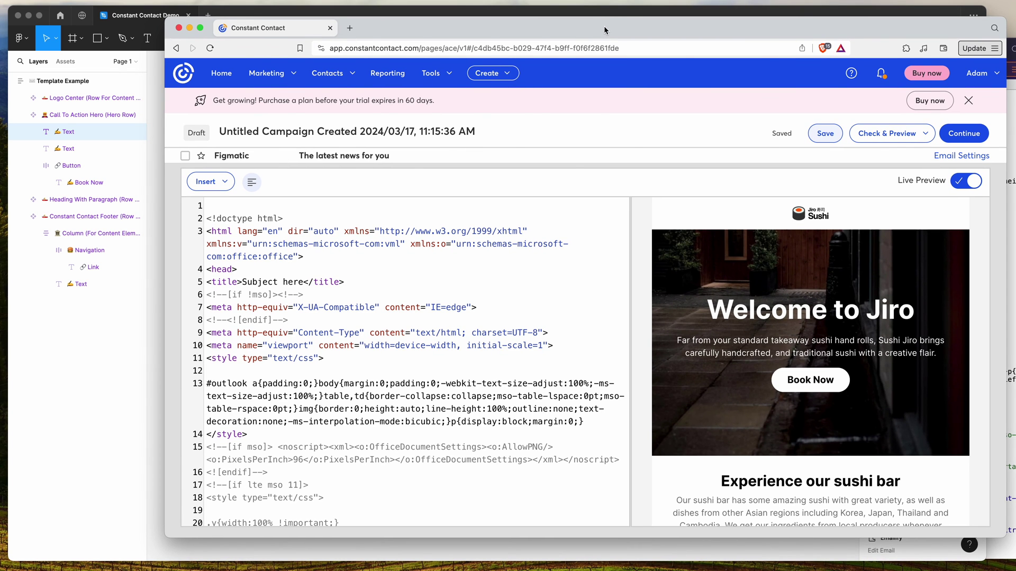
{"action": "left_click", "coordinate": [129, 344]}
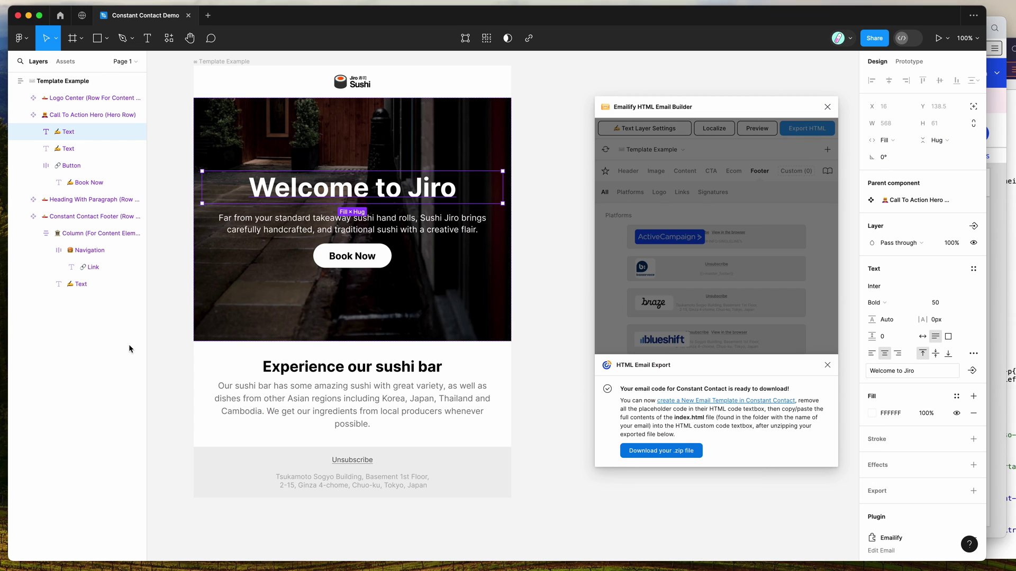
{"action": "scroll", "coordinate": [254, 108], "scroll_direction": "up", "scroll_amount": 2}
{"action": "left_click", "coordinate": [253, 106]}
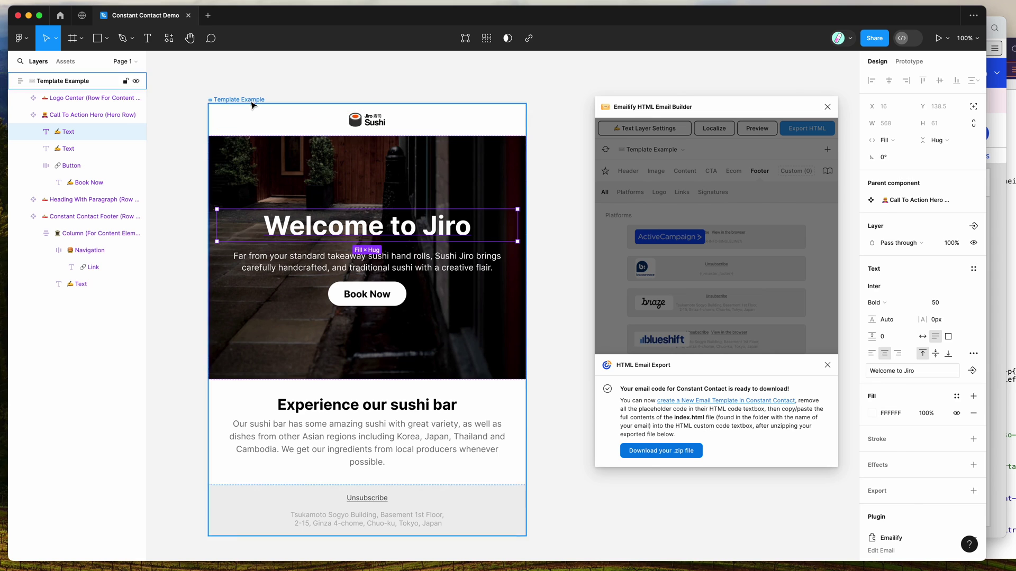
{"action": "scroll", "coordinate": [253, 106], "scroll_direction": "down", "scroll_amount": 2}
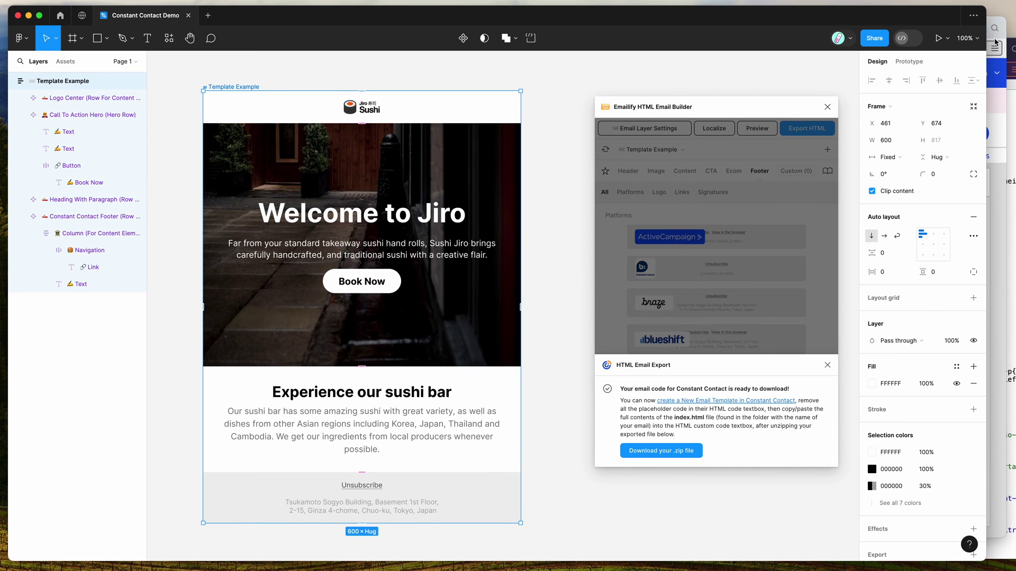
{"action": "left_click", "coordinate": [995, 21]}
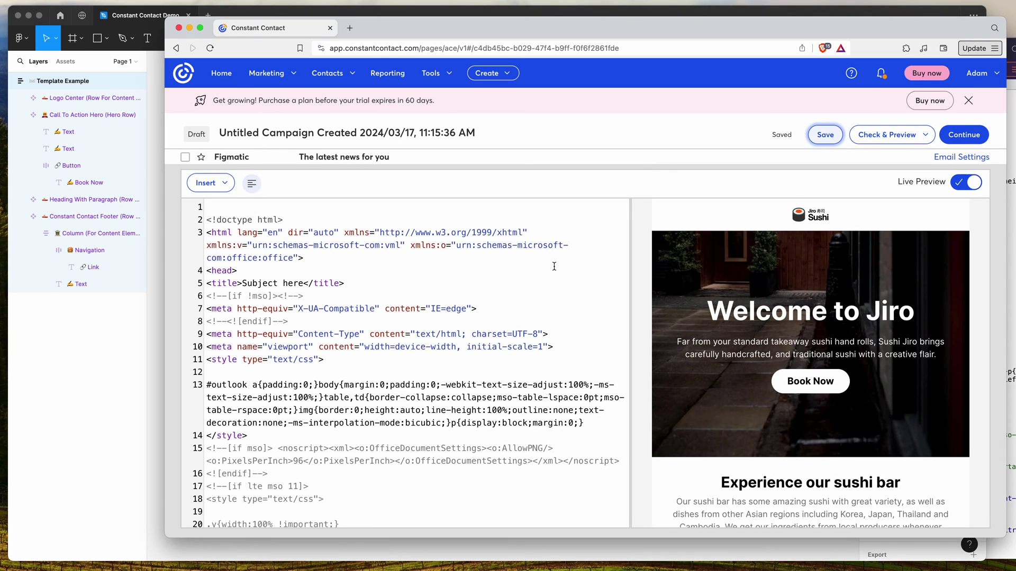
Highlight the <html> tag on line 3, then bring Figma's Emailify export panel forward
{"action": "left_click", "coordinate": [362, 257]}
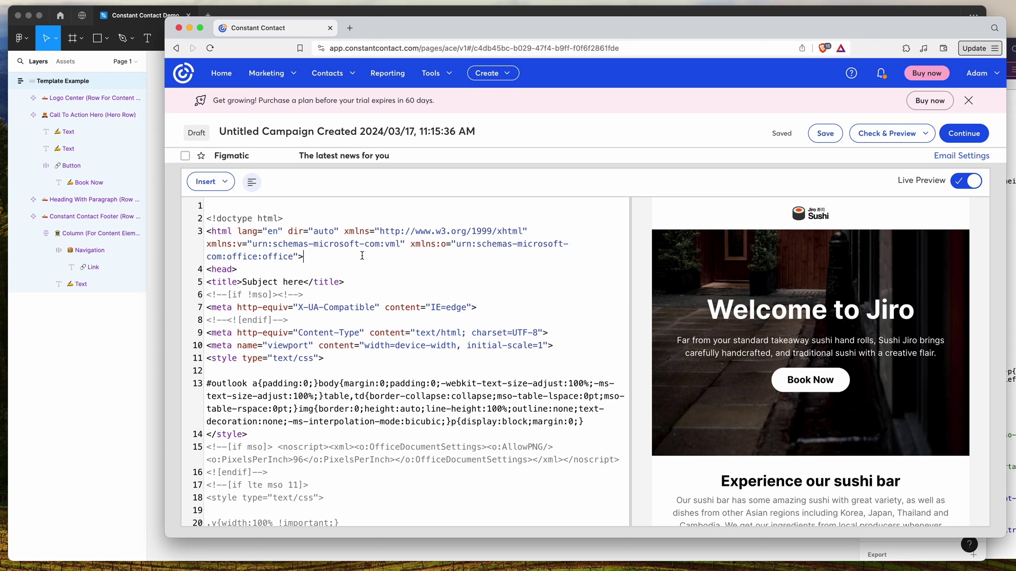
{"action": "left_click_drag", "start_coordinate": [334, 256], "coordinate": [204, 231]}
{"action": "left_click_drag", "start_coordinate": [303, 256], "coordinate": [205, 232]}
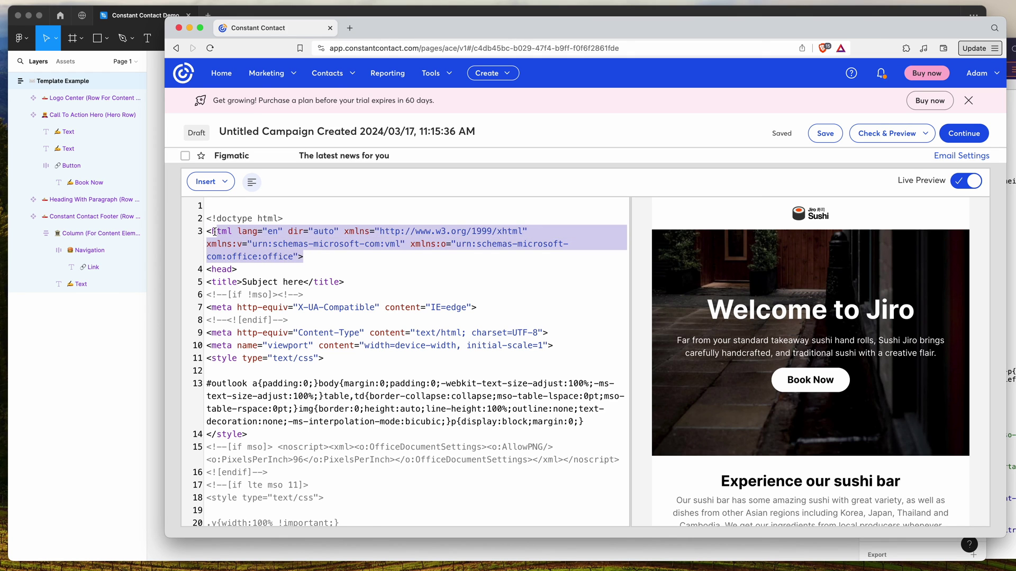
{"action": "left_click", "coordinate": [322, 255]}
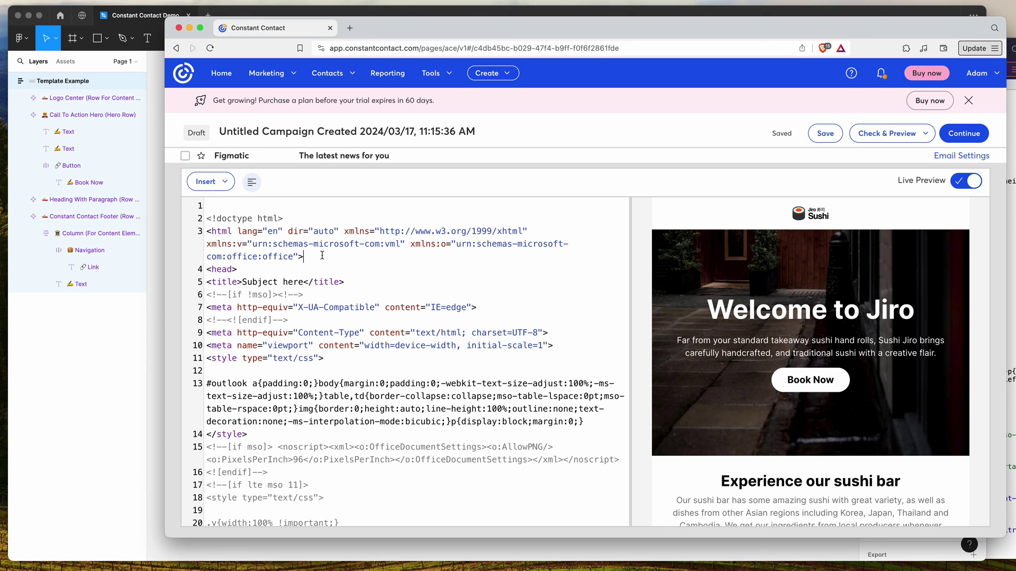
{"action": "left_click_drag", "start_coordinate": [322, 255], "coordinate": [206, 233]}
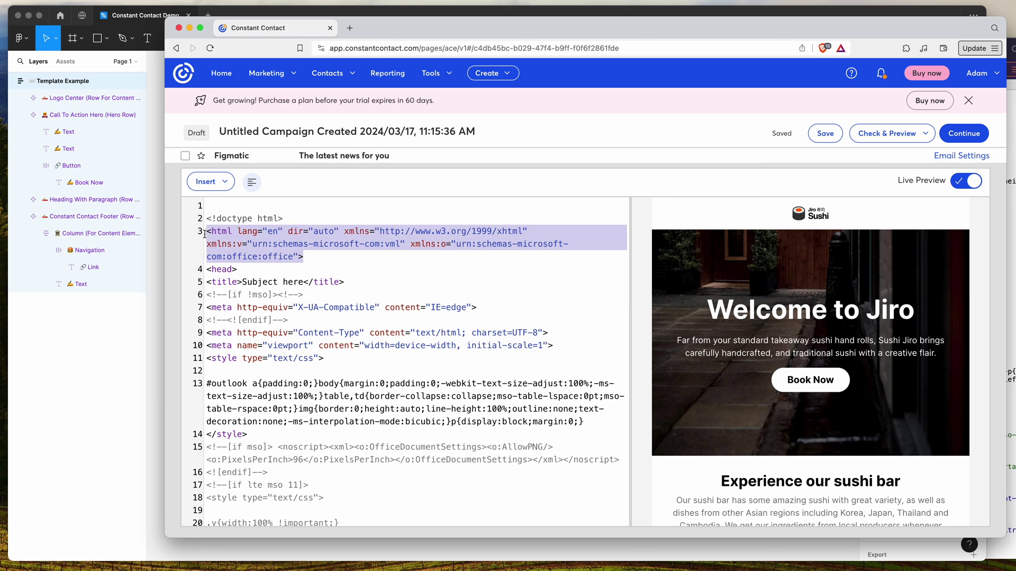
{"action": "left_click", "coordinate": [318, 261]}
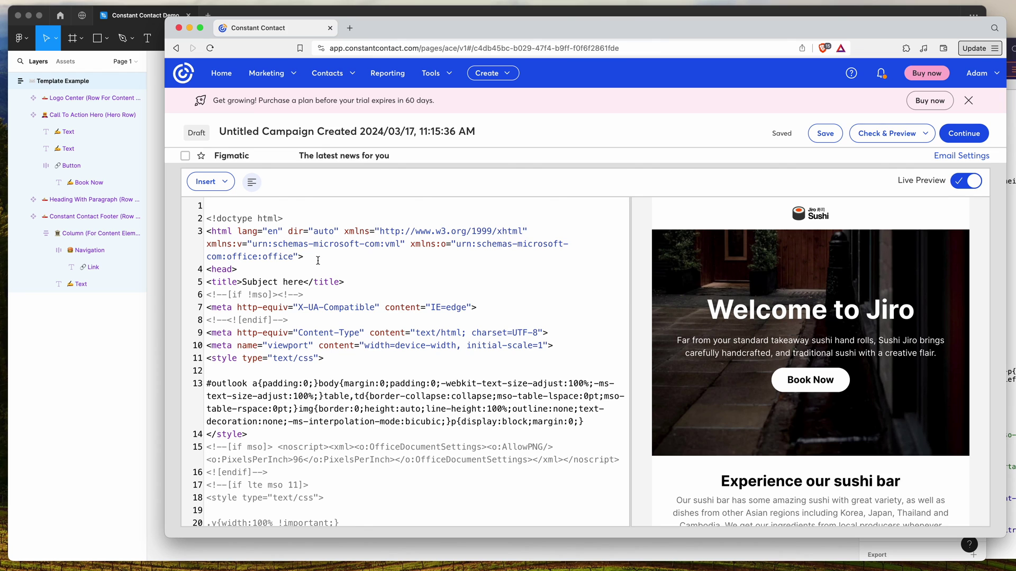
{"action": "left_click", "coordinate": [138, 354]}
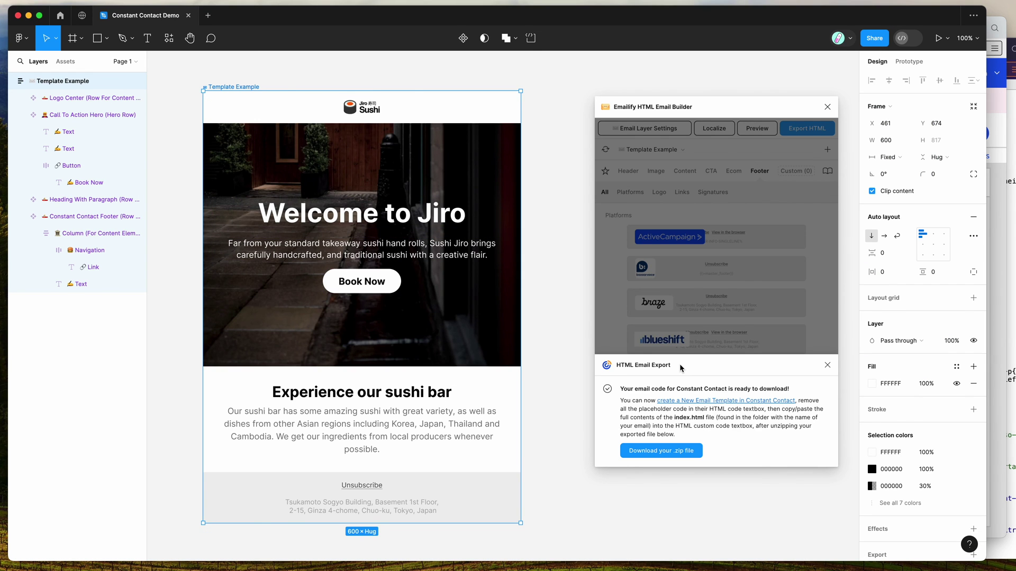